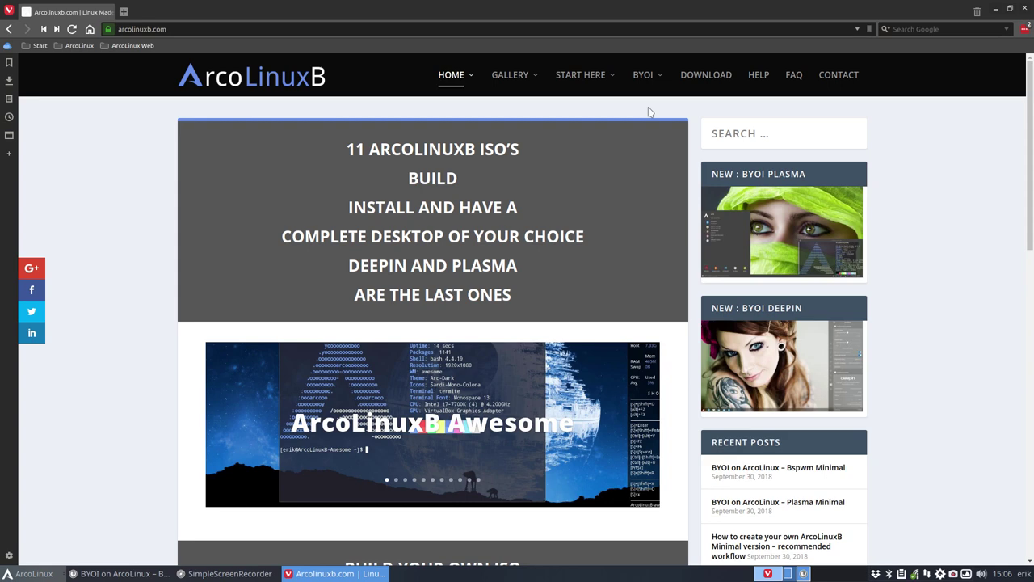
# Expand the site's BYOI > ArcoLinuxB ISO Min menu to reach the Plasma minimal entry
pyautogui.moveTo(651, 82)
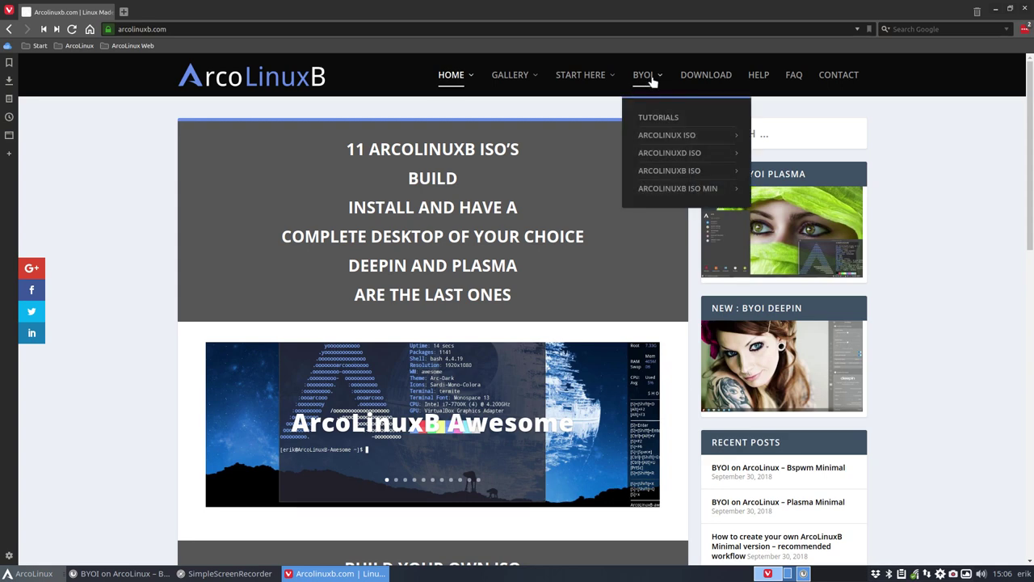
pyautogui.moveTo(661, 136)
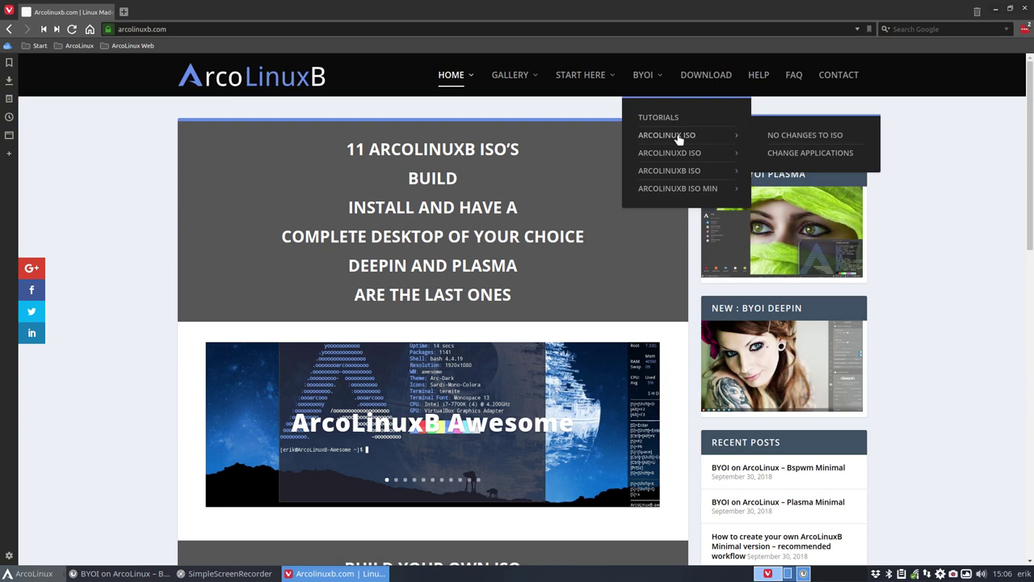
pyautogui.moveTo(677, 158)
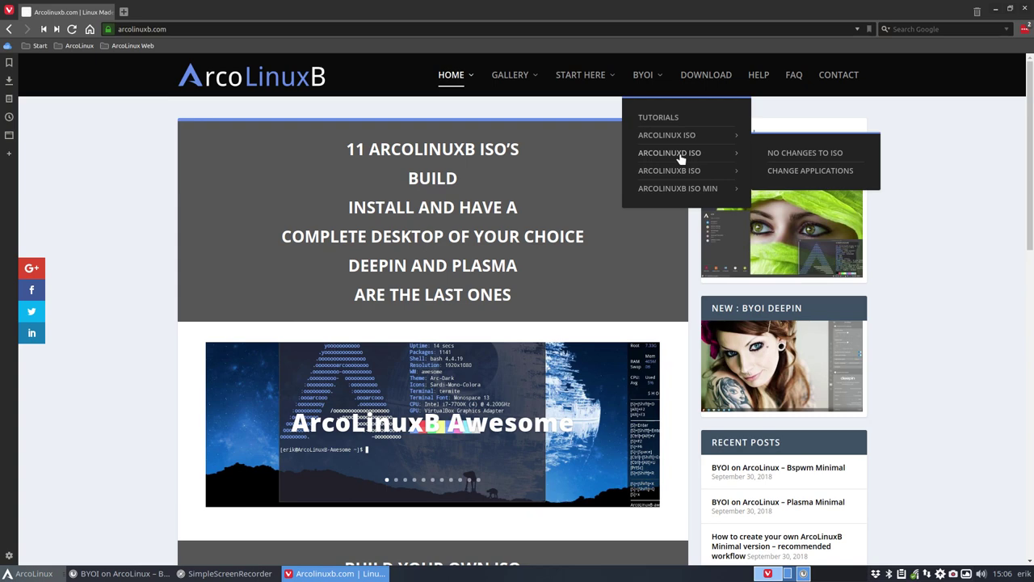
pyautogui.moveTo(683, 176)
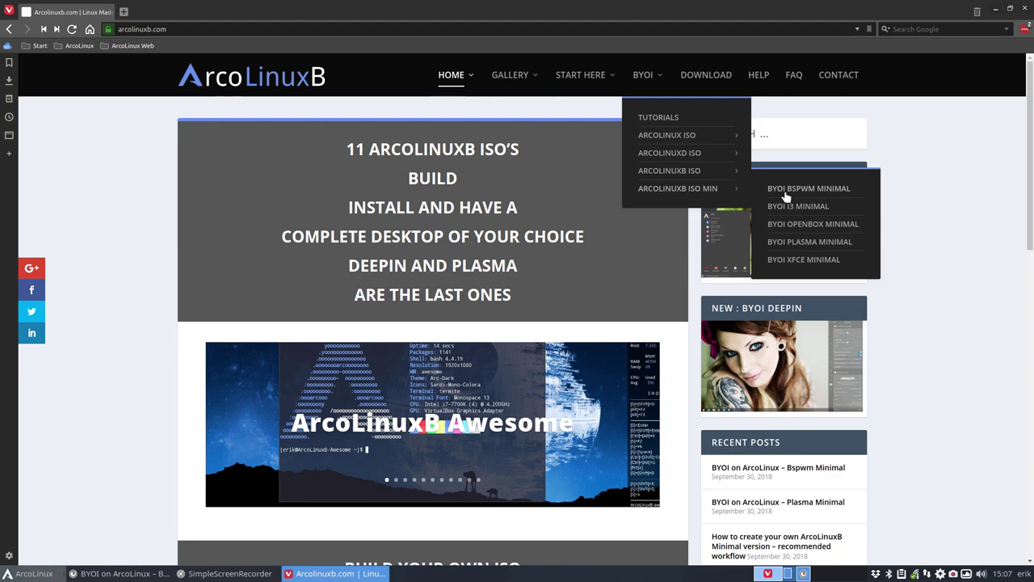
# Open the BYOI Plasma Minimal article and view its desktop screenshot
pyautogui.click(814, 242)
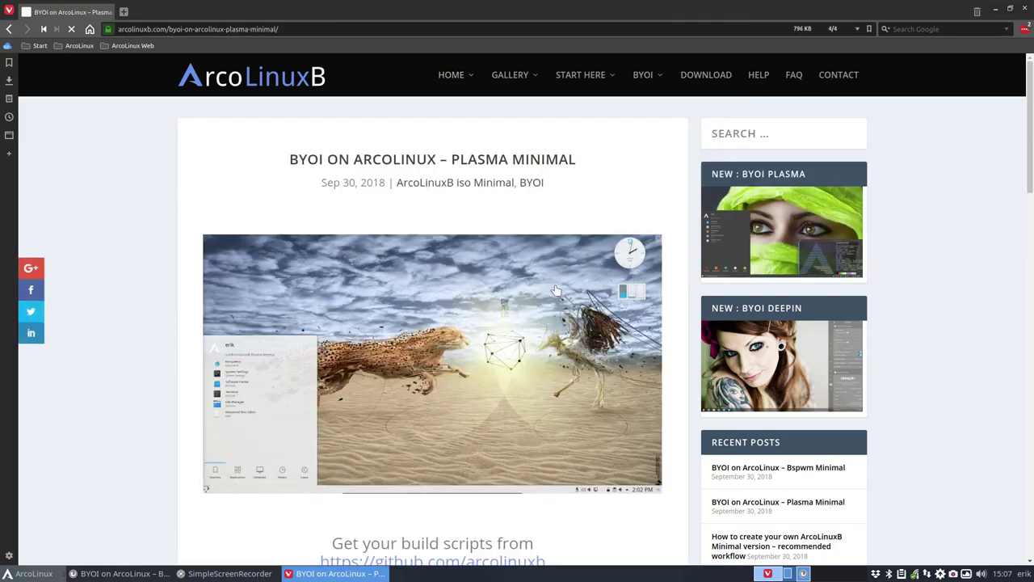
pyautogui.click(391, 347)
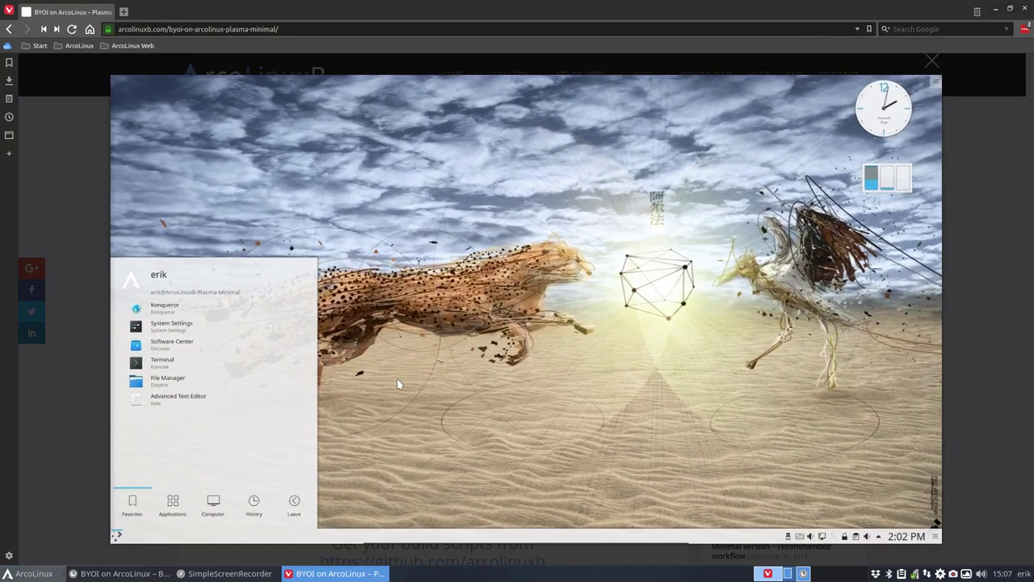
pyautogui.click(75, 426)
pyautogui.scroll(-5, 170, 341)
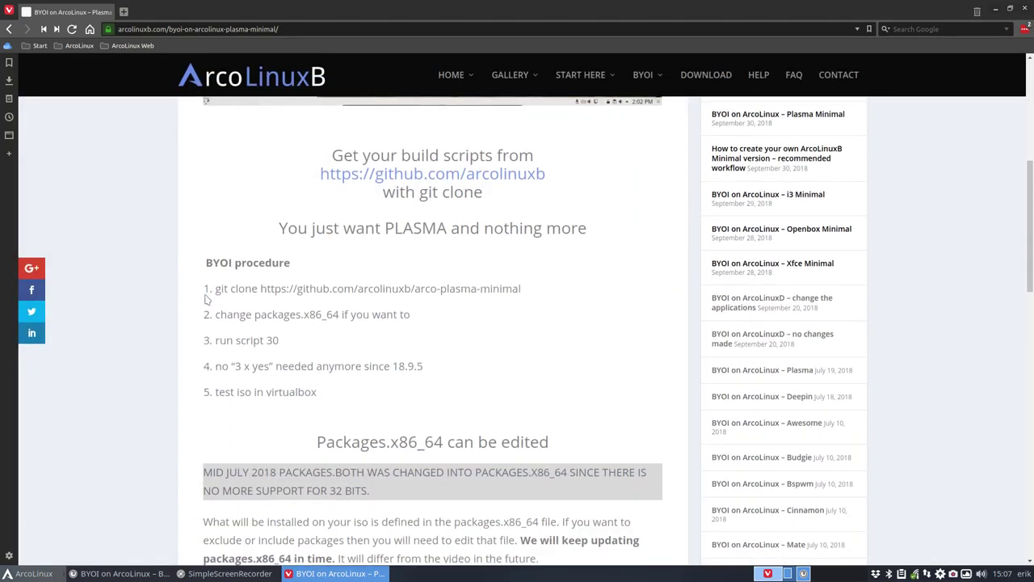
pyautogui.click(218, 289)
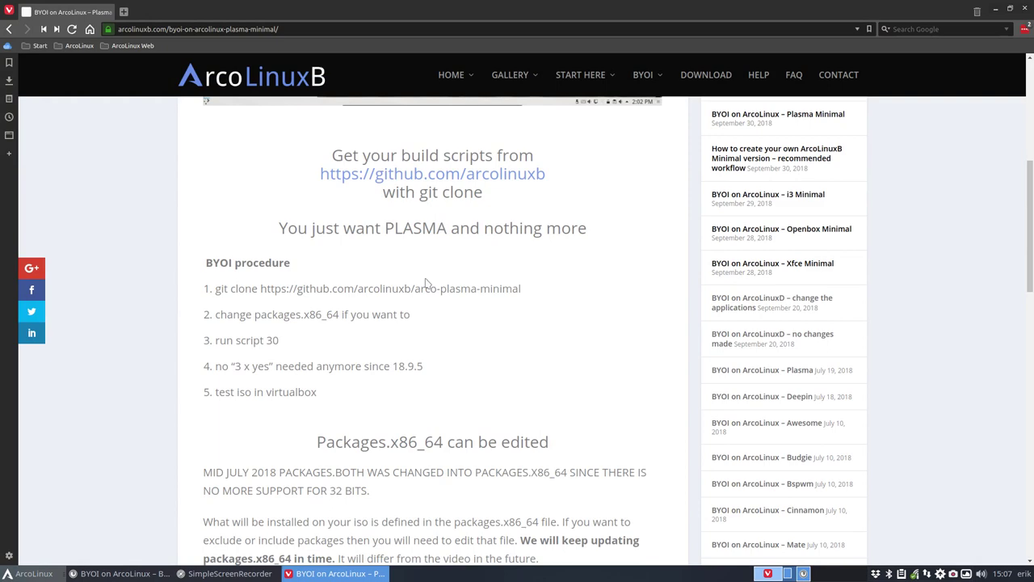
pyautogui.keyDown('shift'); pyautogui.click(519, 288); pyautogui.keyUp('shift')
pyautogui.hotkey('ctrl', 'c')
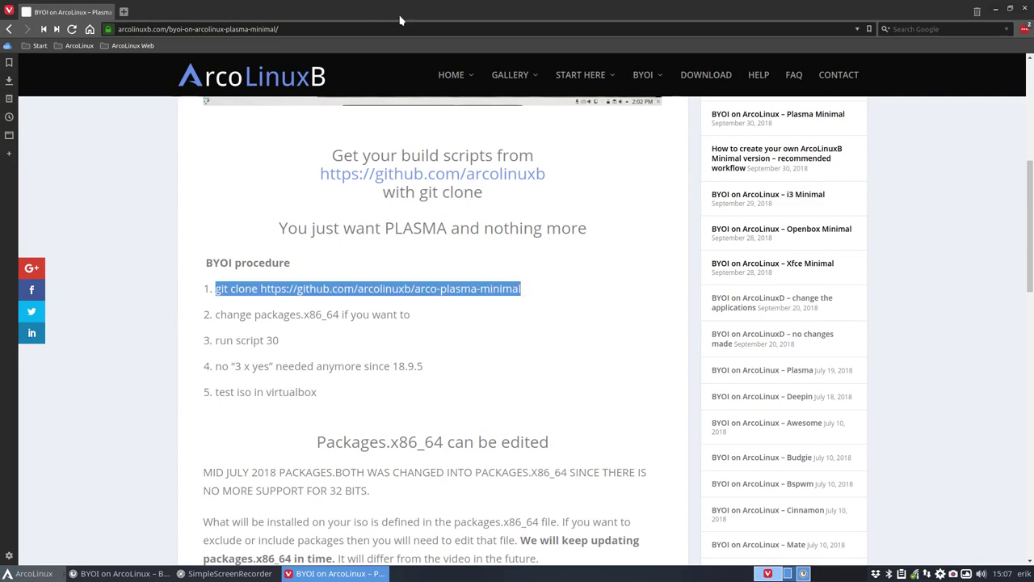
# Move the browser out of the way and open the Desktop folder in the file manager
pyautogui.moveTo(401, 14); pyautogui.dragTo(723, 75)
pyautogui.click(753, 60)
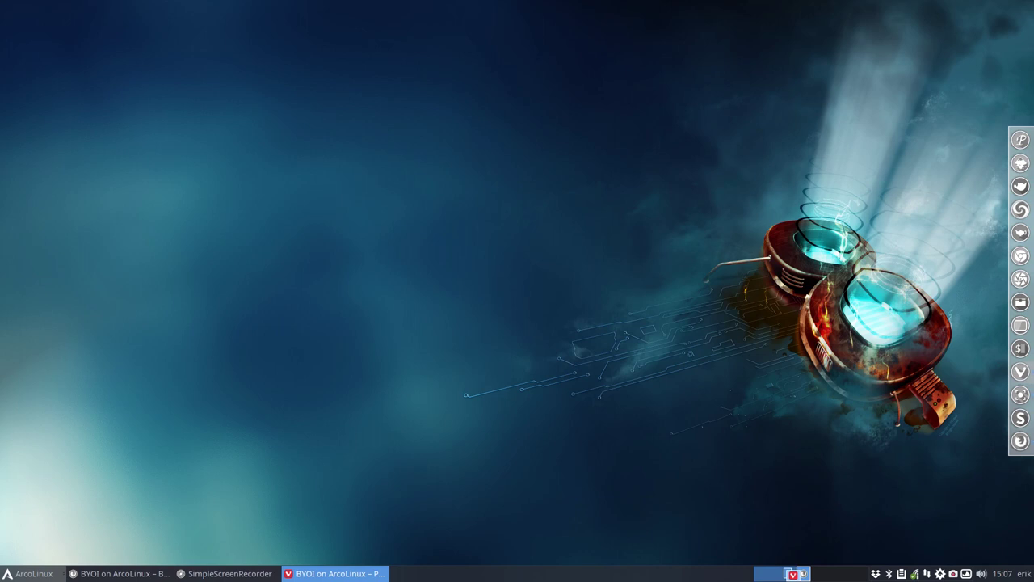
pyautogui.moveTo(793, 574); pyautogui.dragTo(801, 574)
pyautogui.rightClick(156, 143)
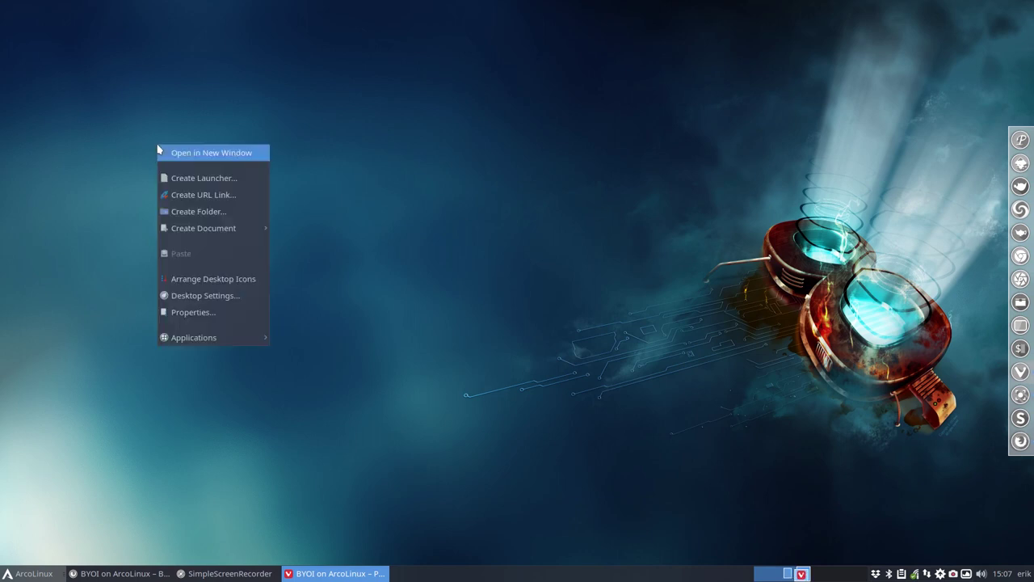
pyautogui.click(261, 160)
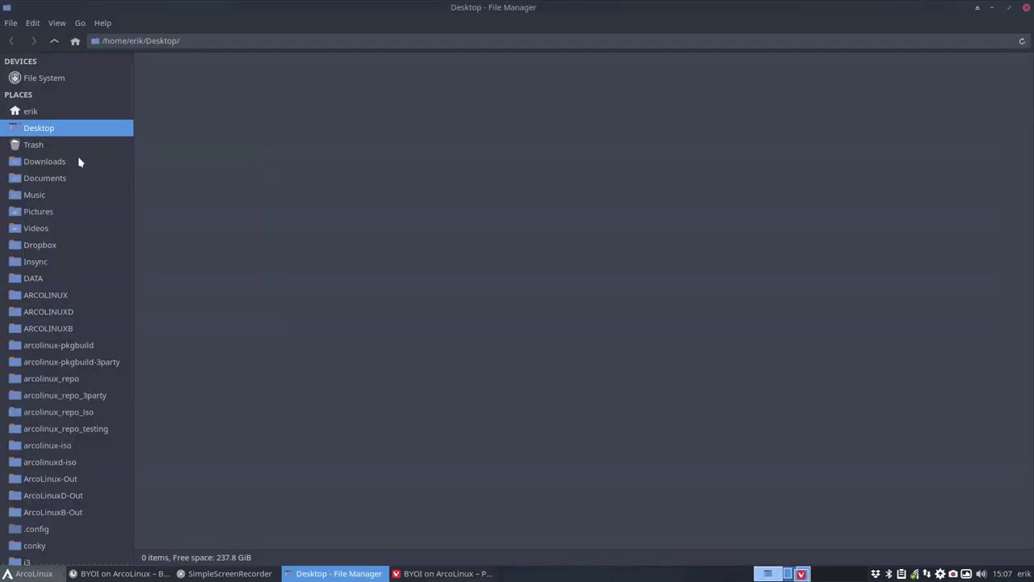
# Open a terminal in Desktop and run the pasted git clone for arco-plasma-minimal
pyautogui.rightClick(223, 135)
pyautogui.click(283, 199)
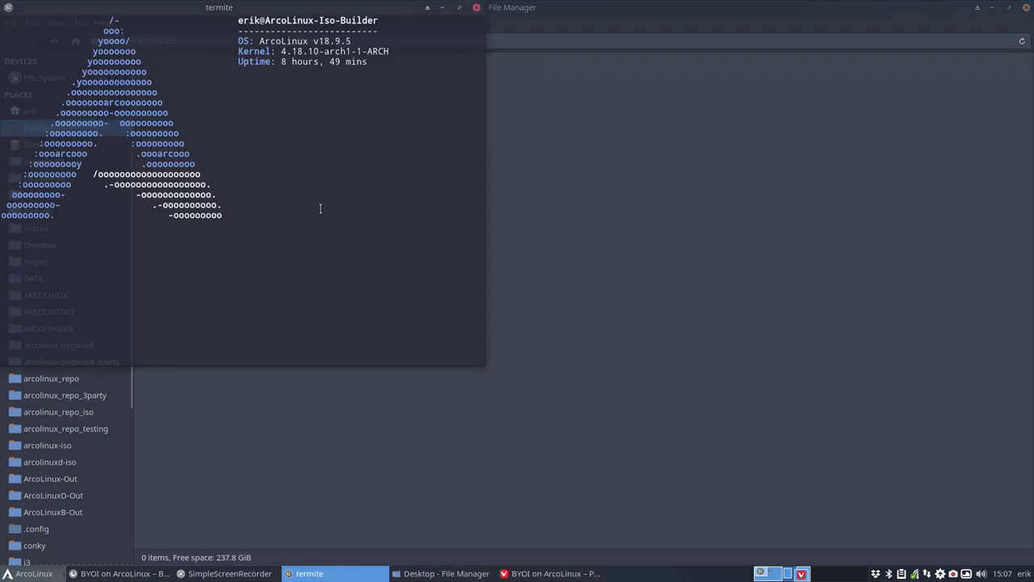
pyautogui.hotkey('ctrl', 'shift', 'v')
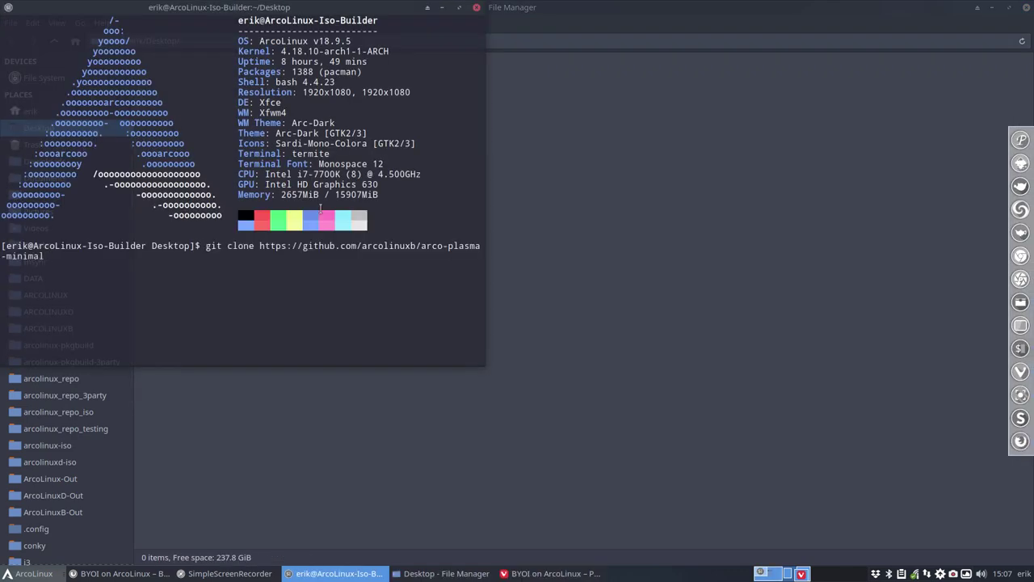
pyautogui.press('Return')
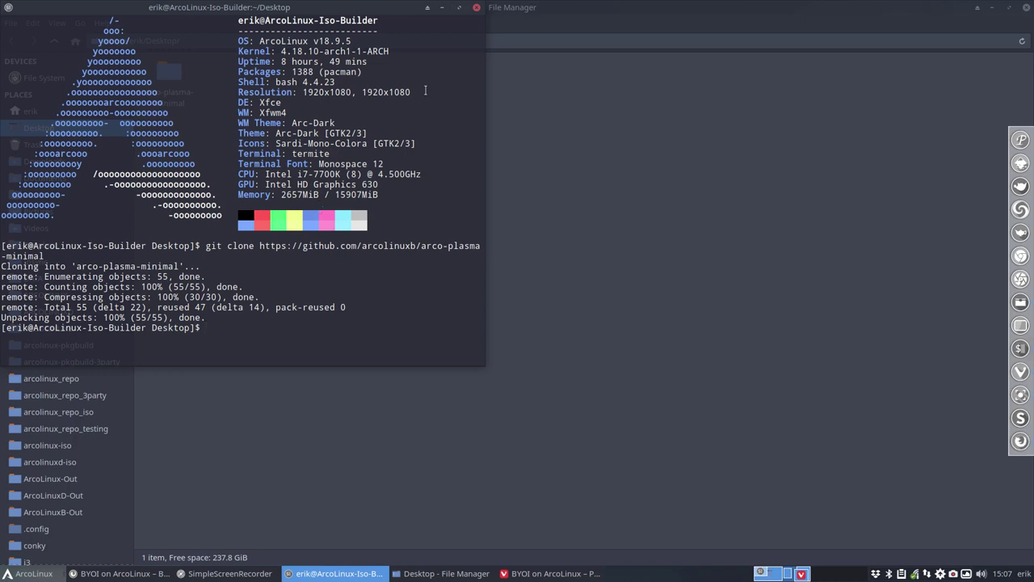
# Close the terminal and open the cloned arco-plasma-minimal/archiso folder
pyautogui.click(476, 8)
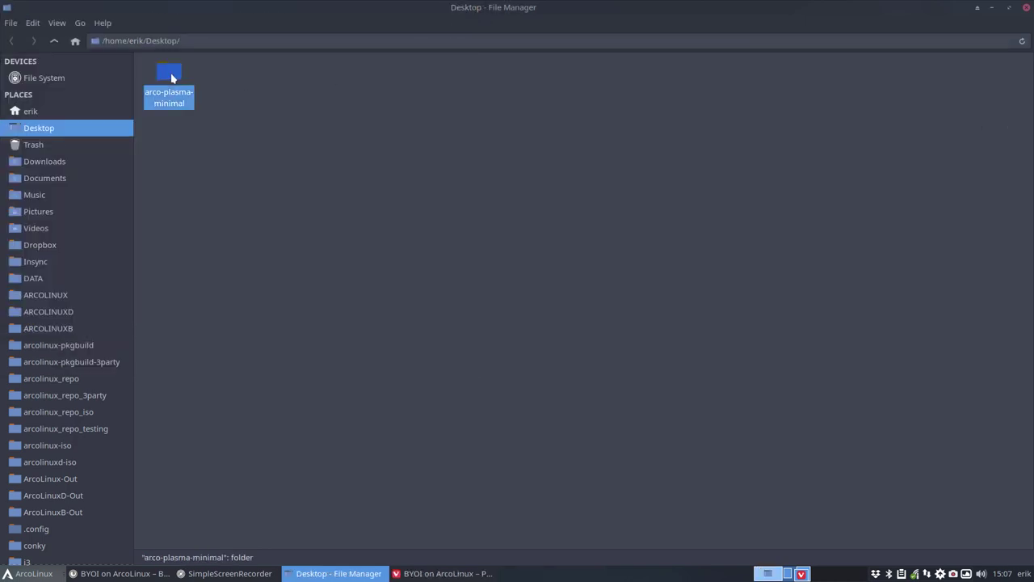
pyautogui.doubleClick(169, 74)
pyautogui.click(169, 74)
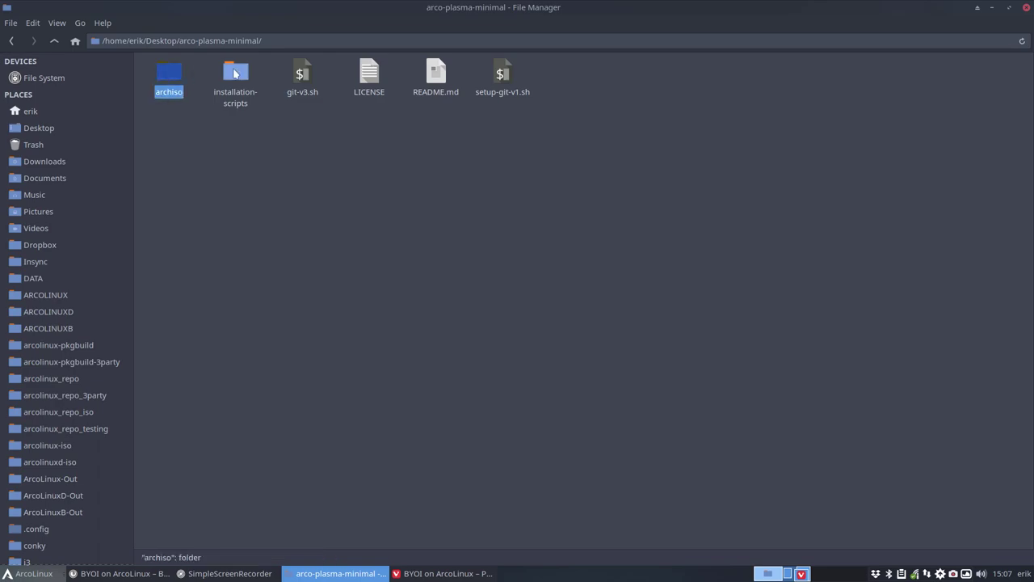
pyautogui.click(216, 73)
pyautogui.doubleClick(177, 74)
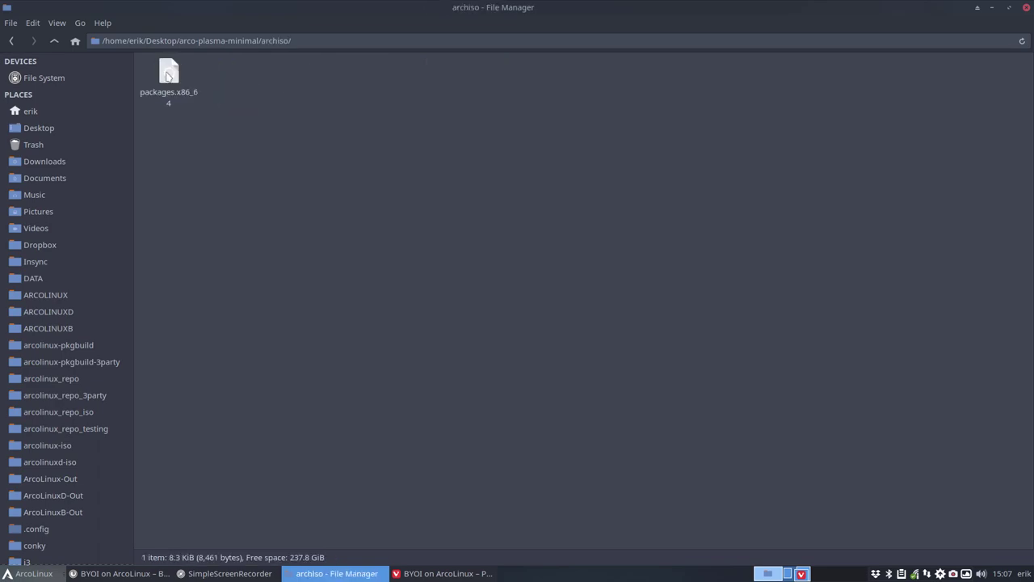
# Open packages.x86_64 in Sublime Text, review the package list, and show the syntax choices
pyautogui.doubleClick(167, 75)
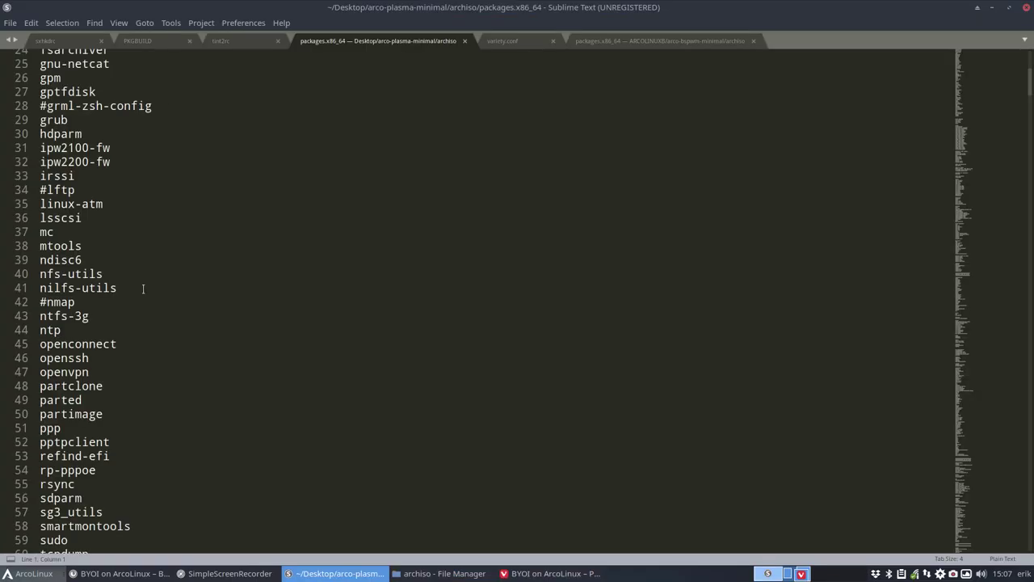
pyautogui.scroll(8, 143, 289)
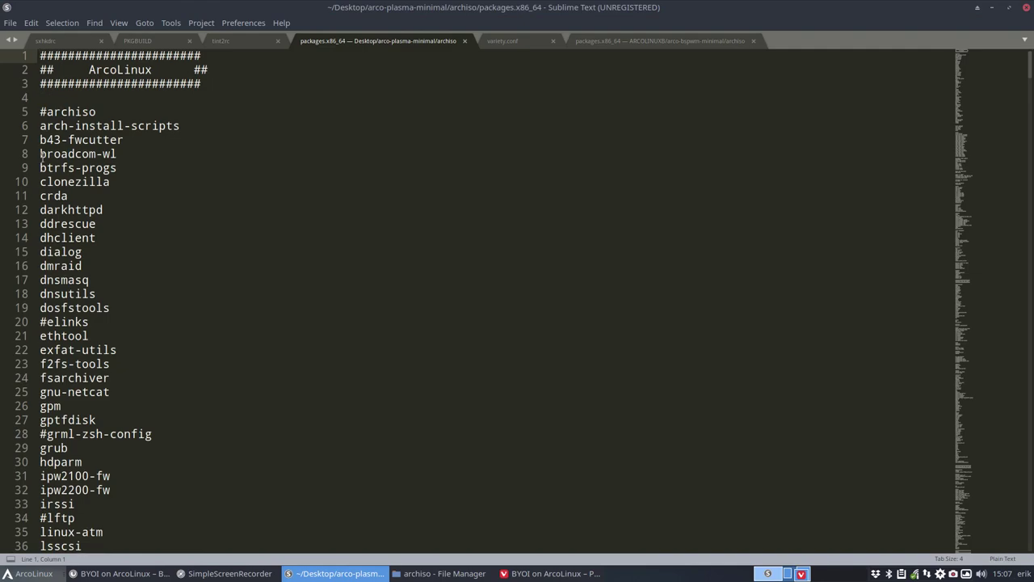
pyautogui.scroll(-9, 49, 307)
pyautogui.scroll(-15, 49, 308)
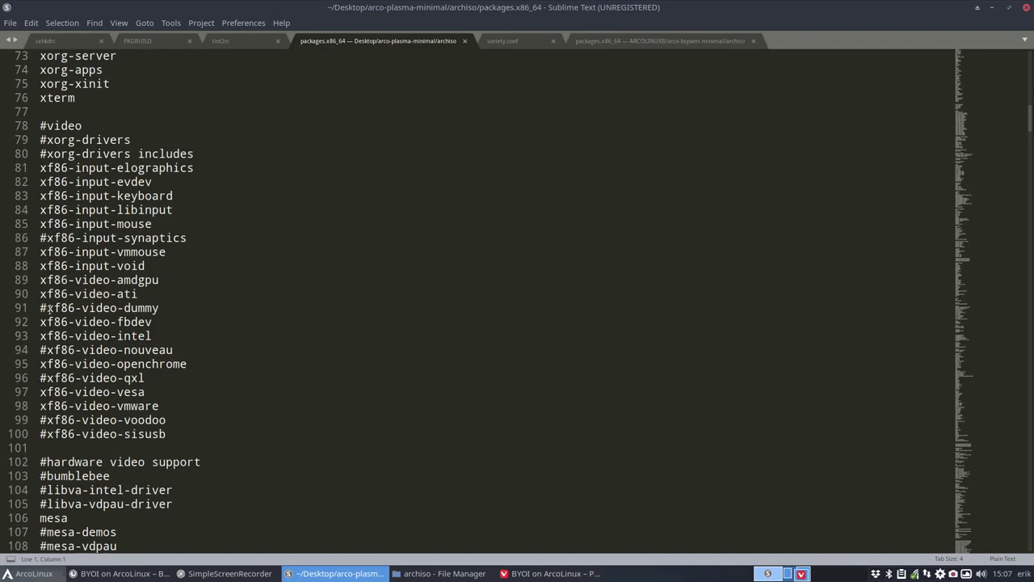
pyautogui.scroll(-13, 49, 307)
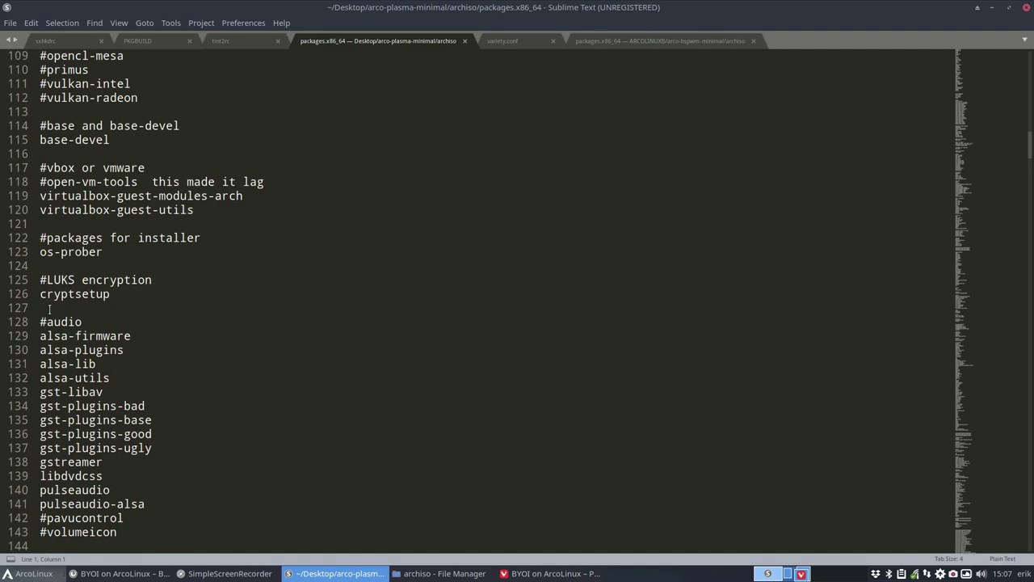
pyautogui.scroll(-20, 49, 308)
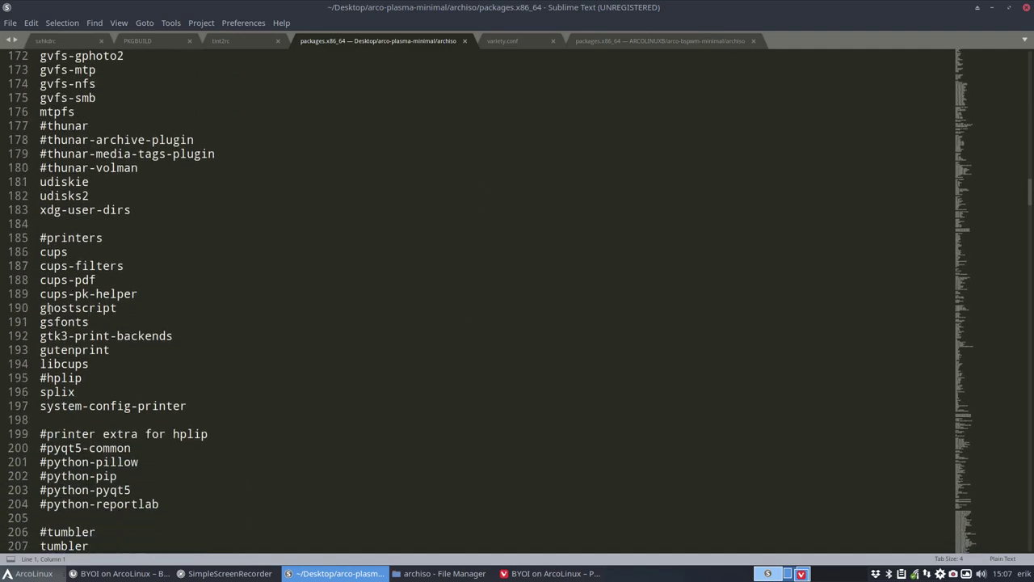
pyautogui.scroll(-6, 50, 308)
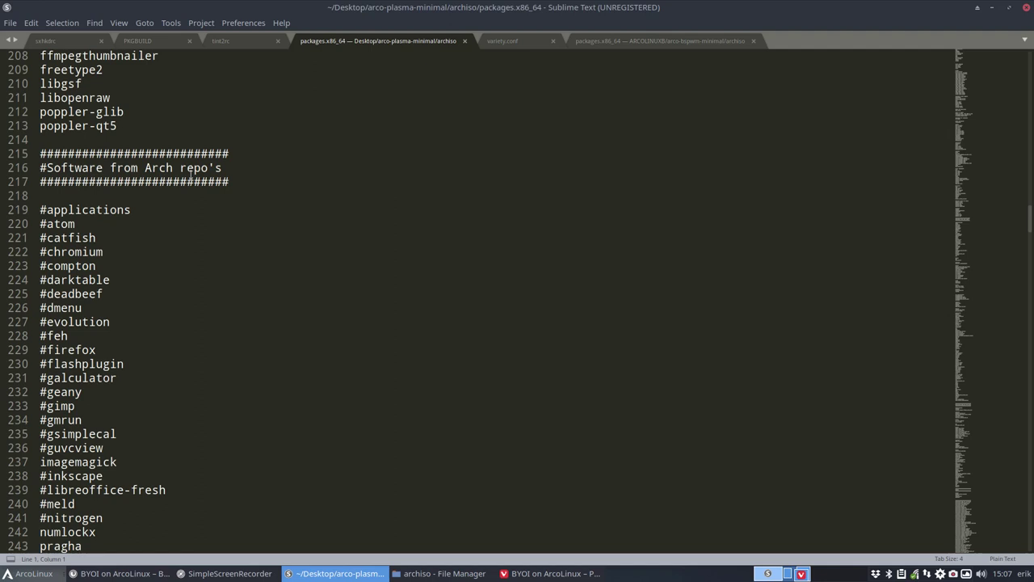
pyautogui.scroll(-5, 191, 174)
pyautogui.scroll(3, 104, 192)
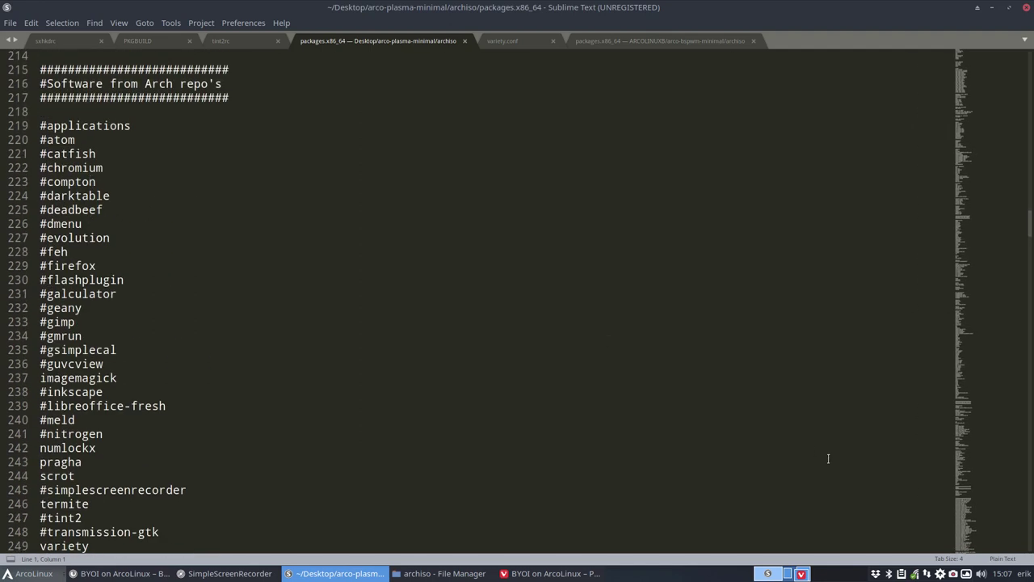
pyautogui.click(1002, 559)
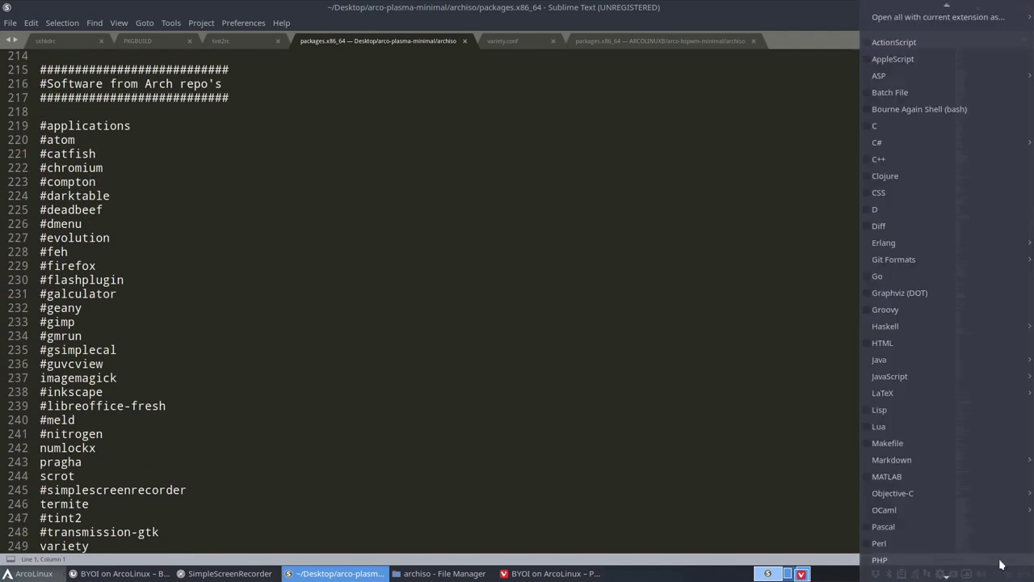
# Switch the file's syntax highlighting to Perl so comment lines grey out
pyautogui.click(870, 546)
pyautogui.scroll(-3, 225, 365)
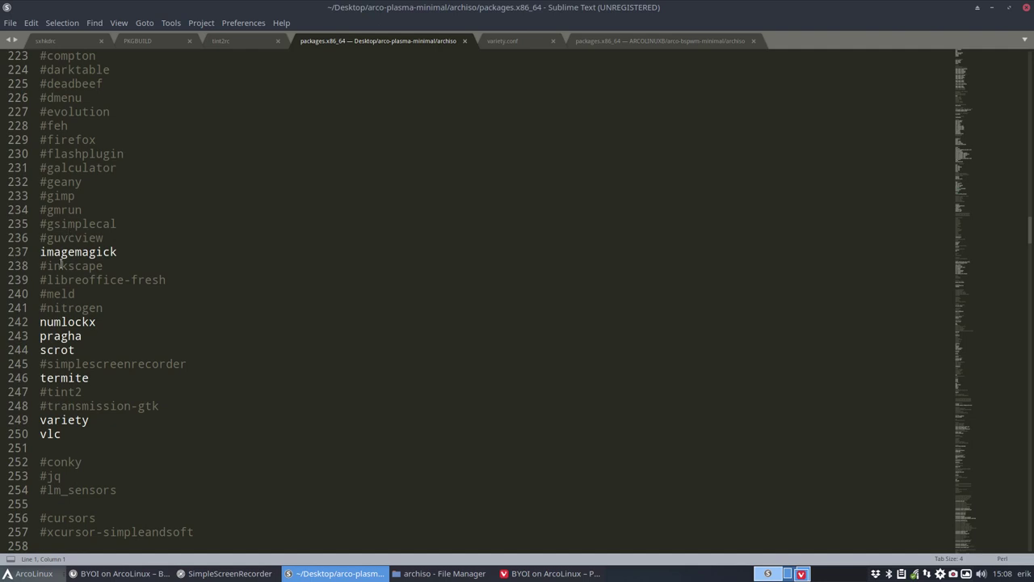
pyautogui.scroll(-2, 56, 297)
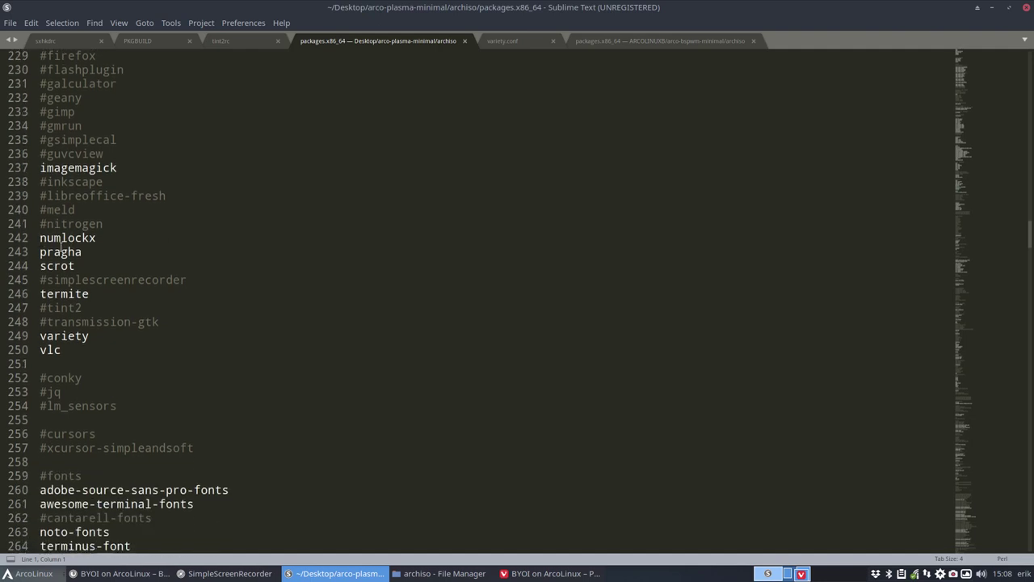
# Add # before the pragha, variety and vlc package lines
pyautogui.click(38, 252)
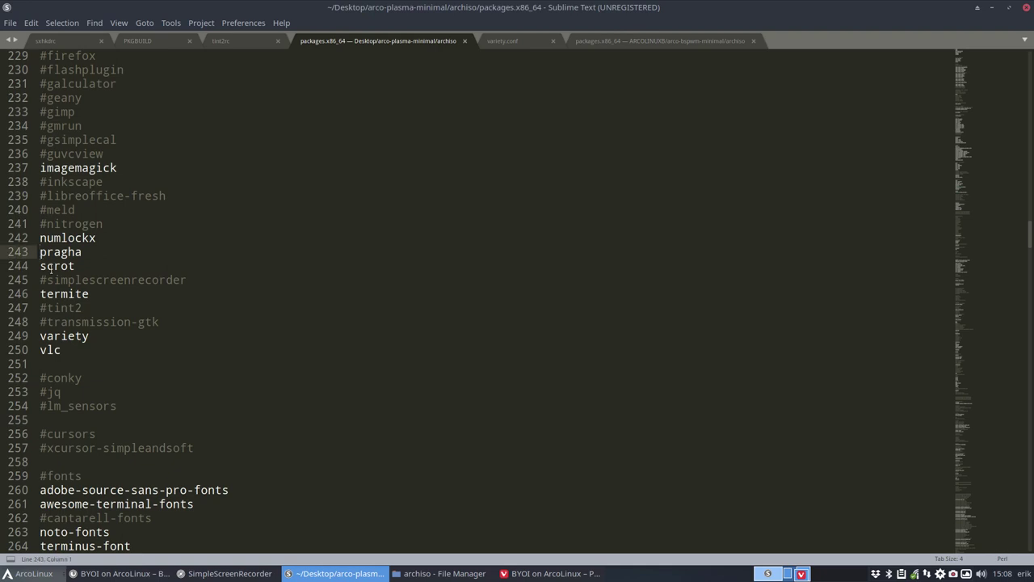
pyautogui.write('#')
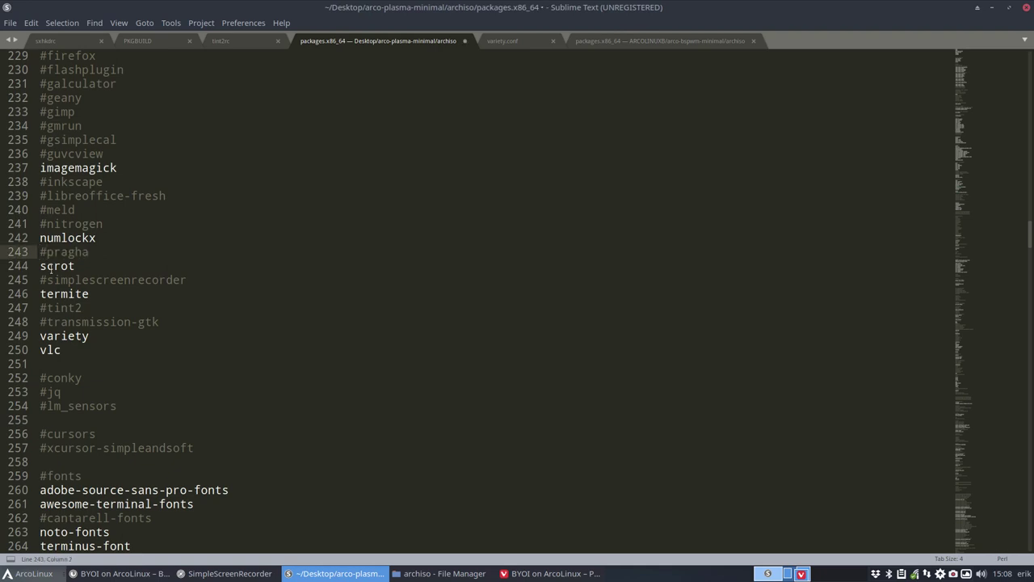
pyautogui.scroll(-2, 51, 260)
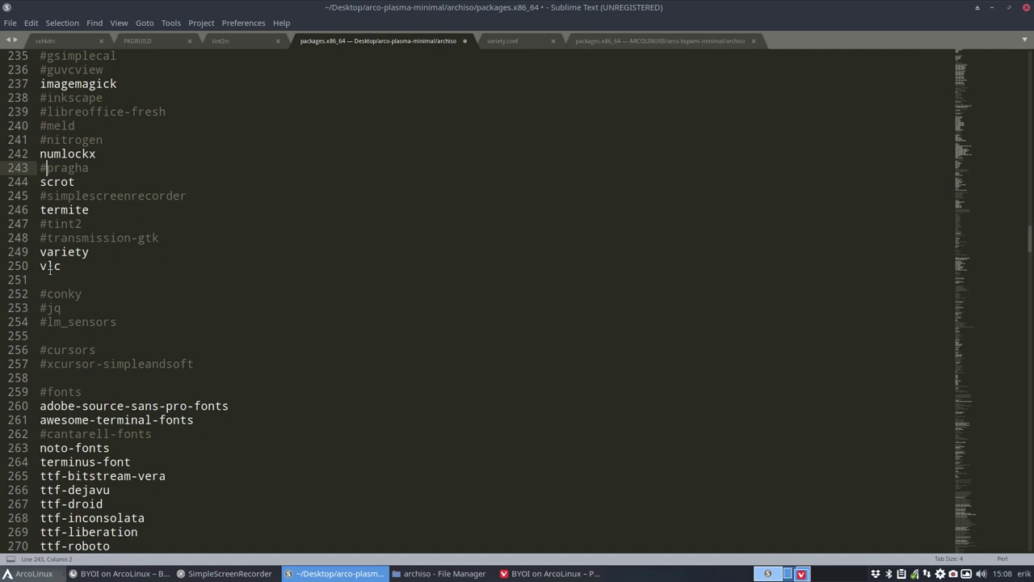
pyautogui.click(39, 251)
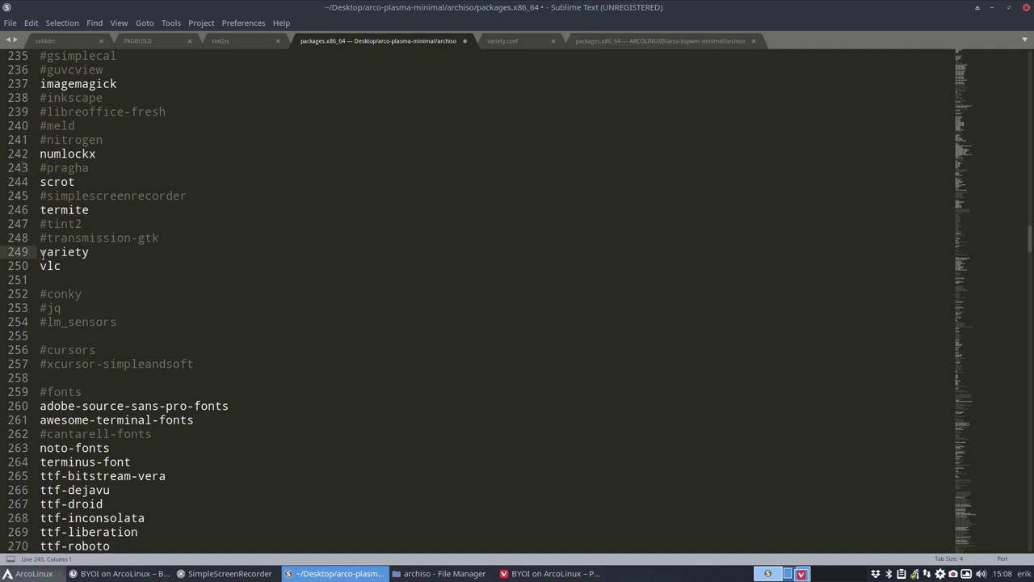
pyautogui.write('#')
pyautogui.press('Down')
pyautogui.press('Left')
pyautogui.write('#')
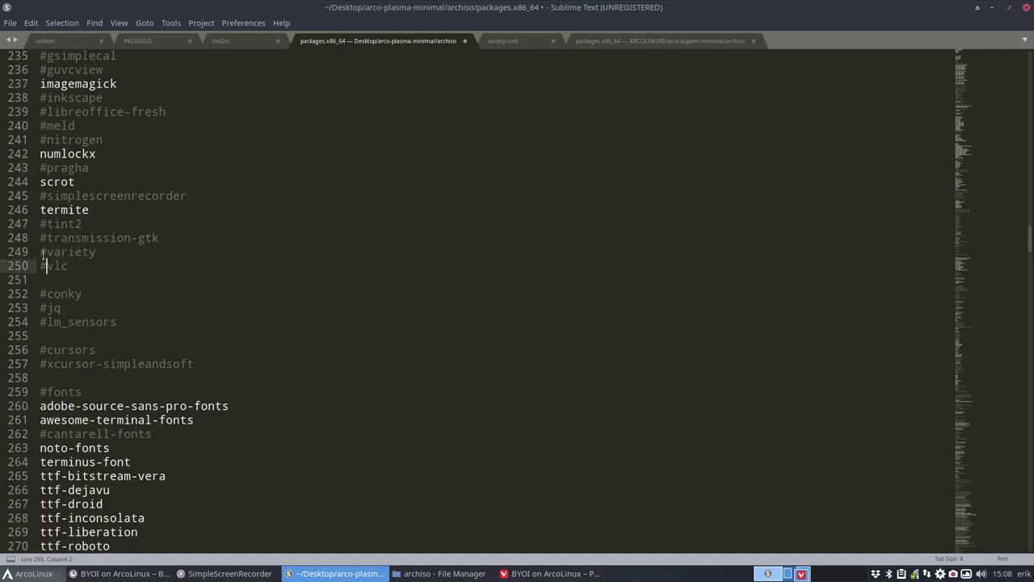
pyautogui.scroll(-4, 43, 255)
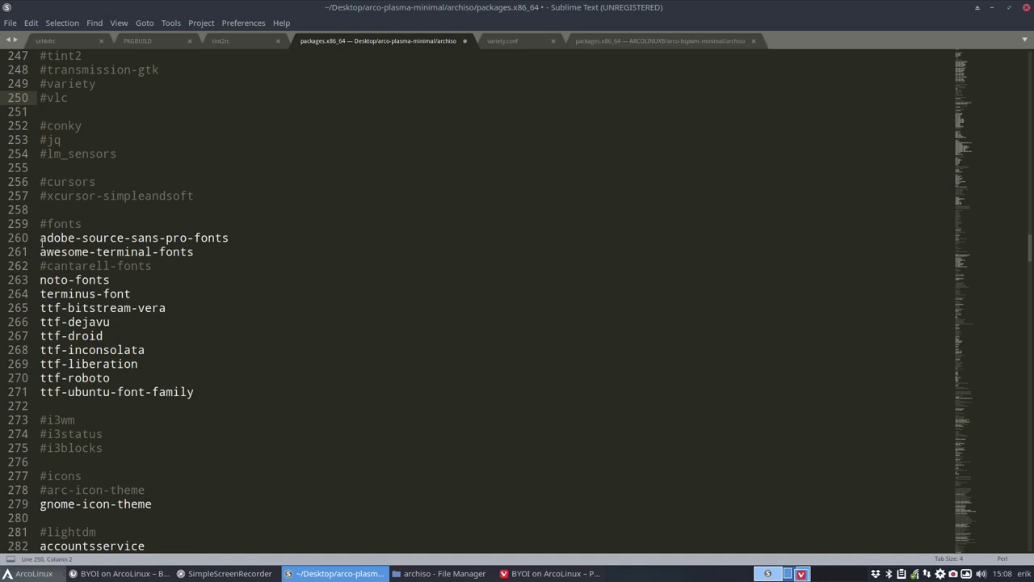
# Comment out the gparted and hardinfo package lines with #
pyautogui.click(42, 252)
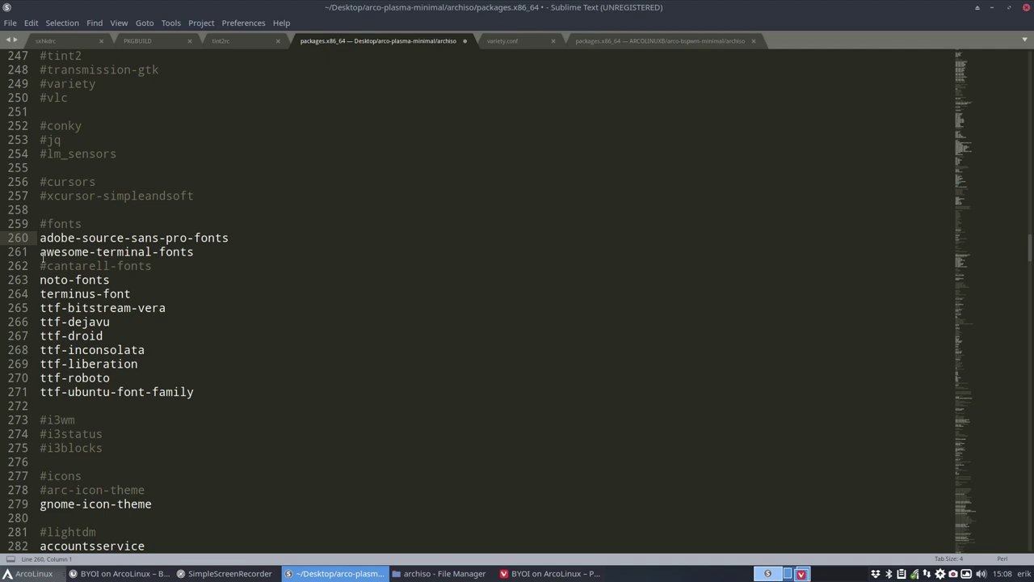
pyautogui.scroll(-5, 43, 256)
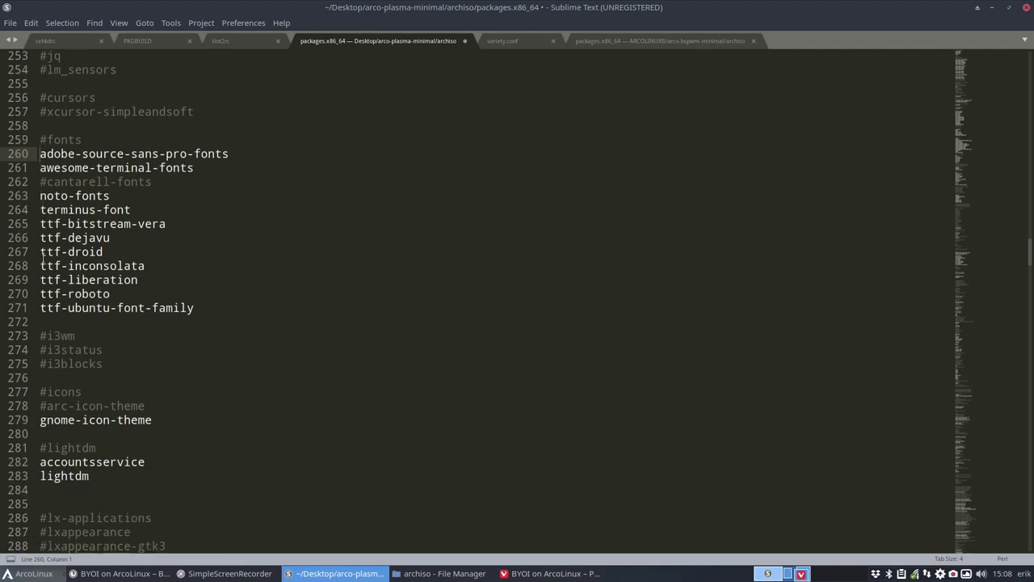
pyautogui.scroll(-2, 42, 257)
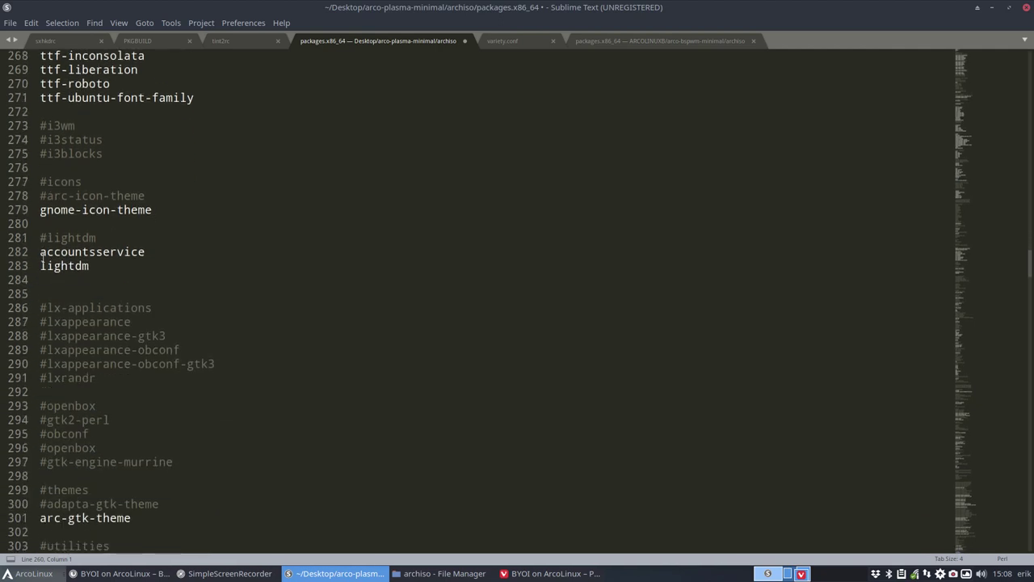
pyautogui.scroll(-2, 43, 257)
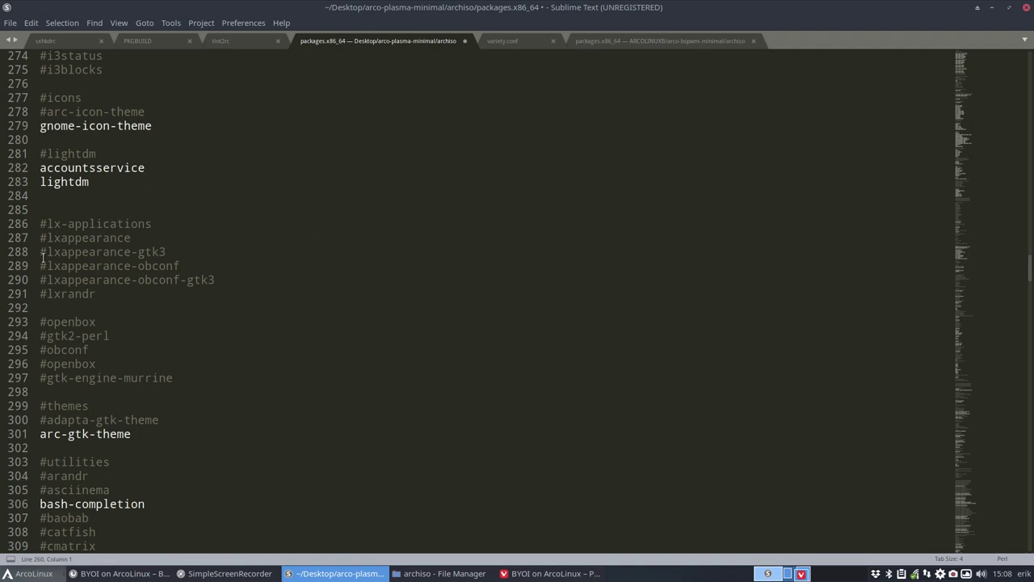
pyautogui.scroll(-5, 43, 257)
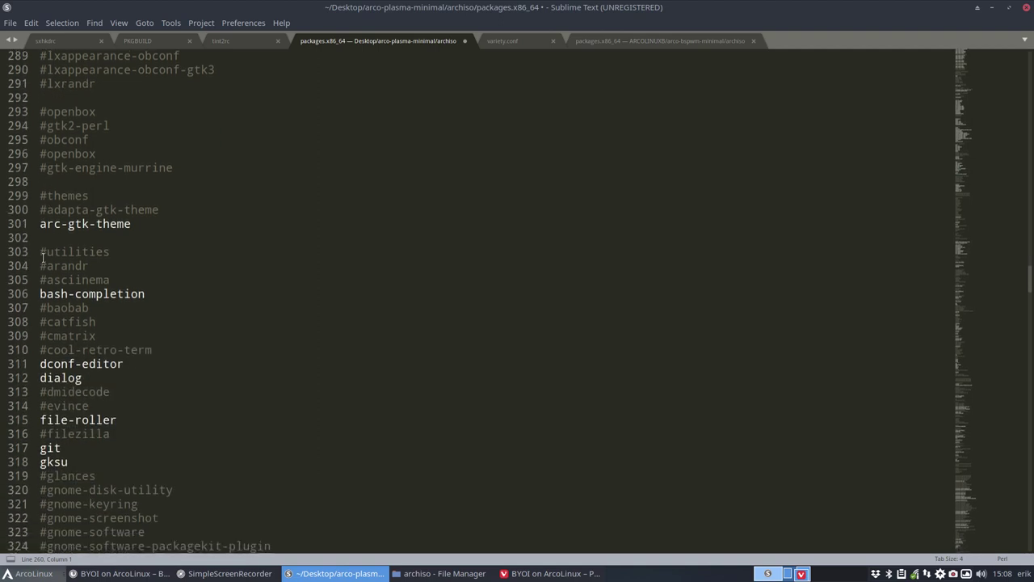
pyautogui.scroll(-7, 43, 257)
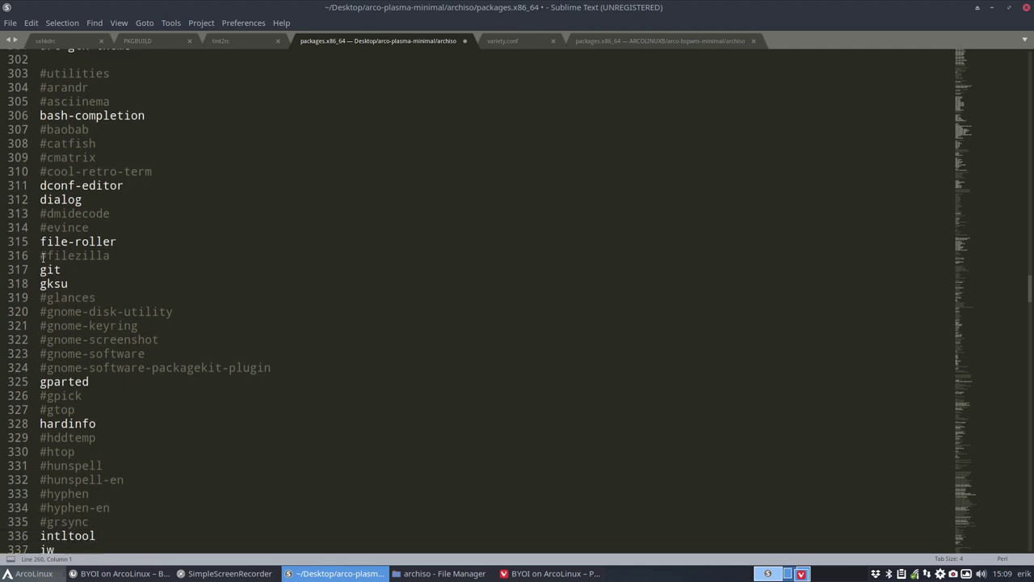
pyautogui.scroll(-1, 42, 256)
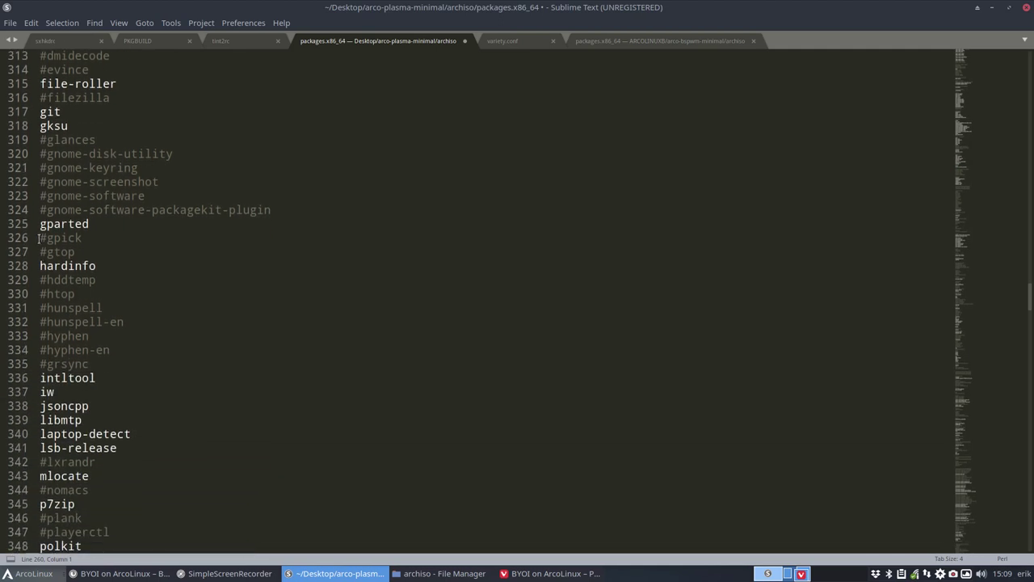
pyautogui.click(39, 224)
pyautogui.write('#')
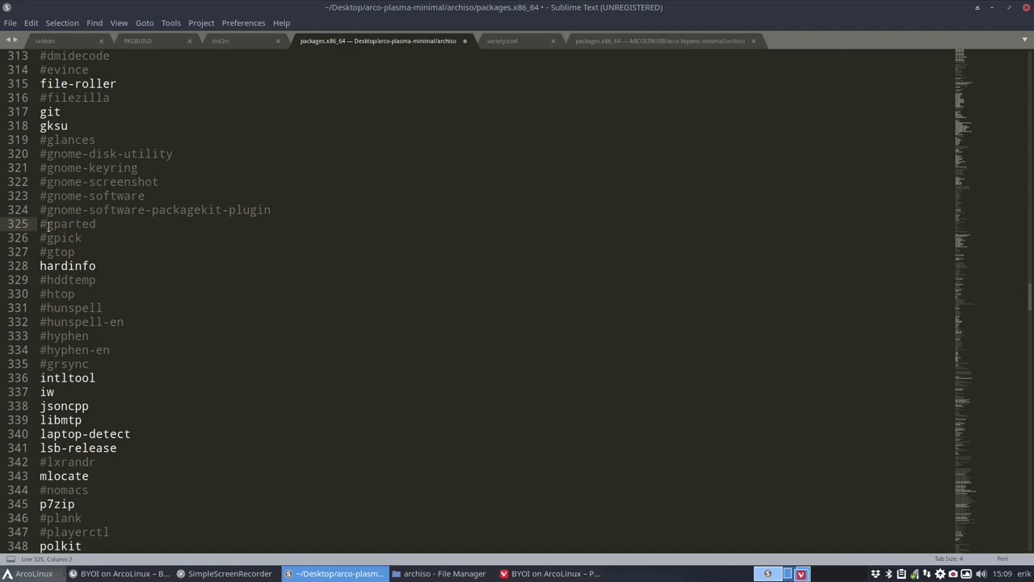
pyautogui.press('Down')
pyautogui.press('Down')
pyautogui.press('Down')
pyautogui.press('Left')
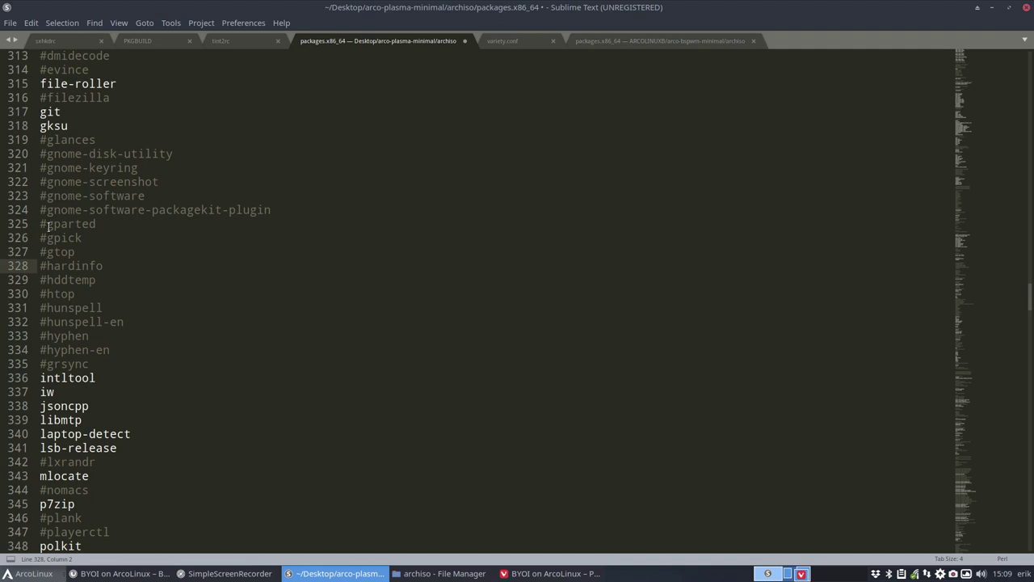
pyautogui.write('#')
# Comment out vivaldi and vivaldi-codecs-ffmpeg-extra-bin with #
pyautogui.scroll(-3, 49, 226)
pyautogui.scroll(-3, 50, 228)
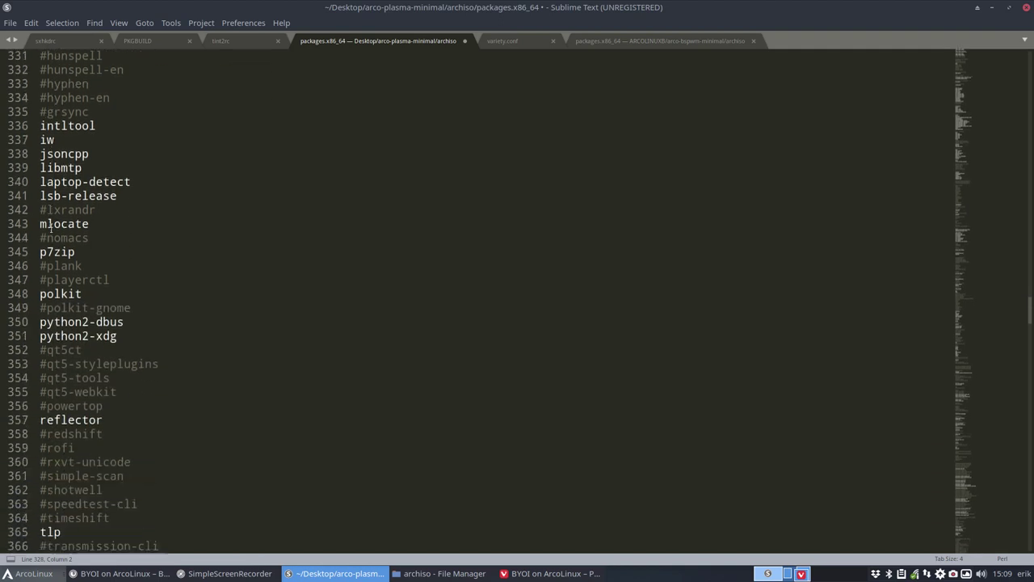
pyautogui.scroll(-5, 50, 226)
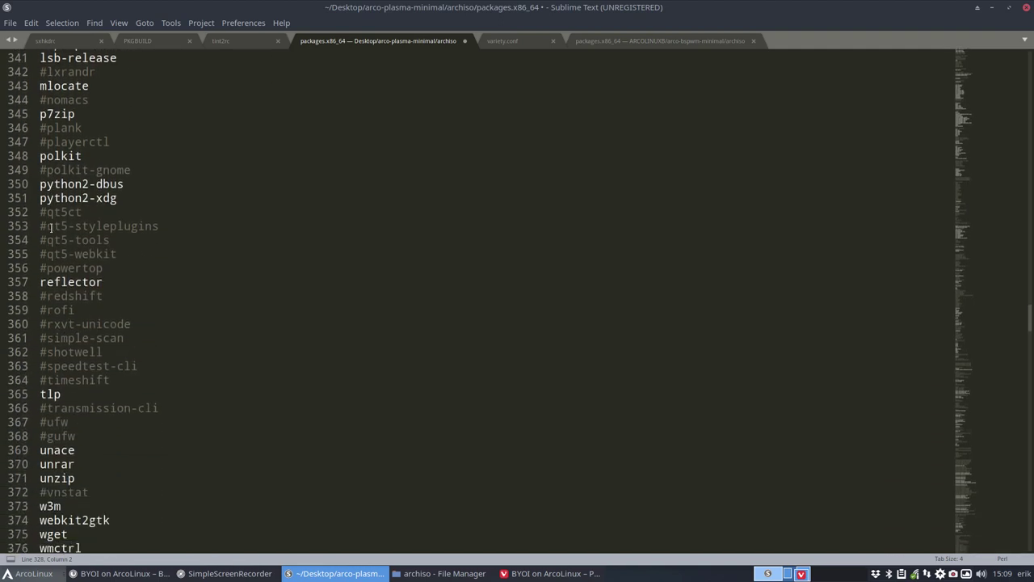
pyautogui.scroll(-7, 50, 227)
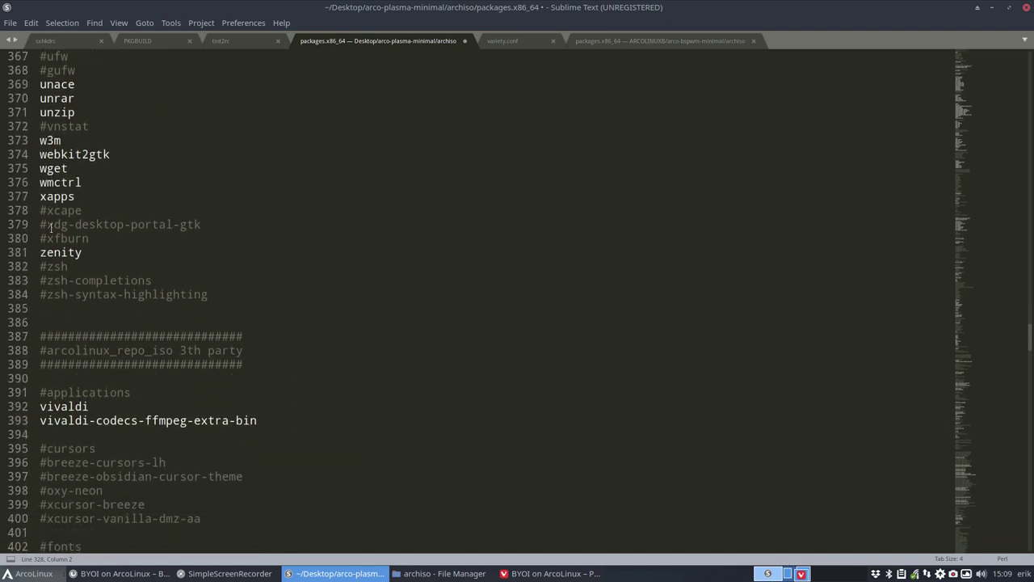
pyautogui.scroll(-6, 50, 228)
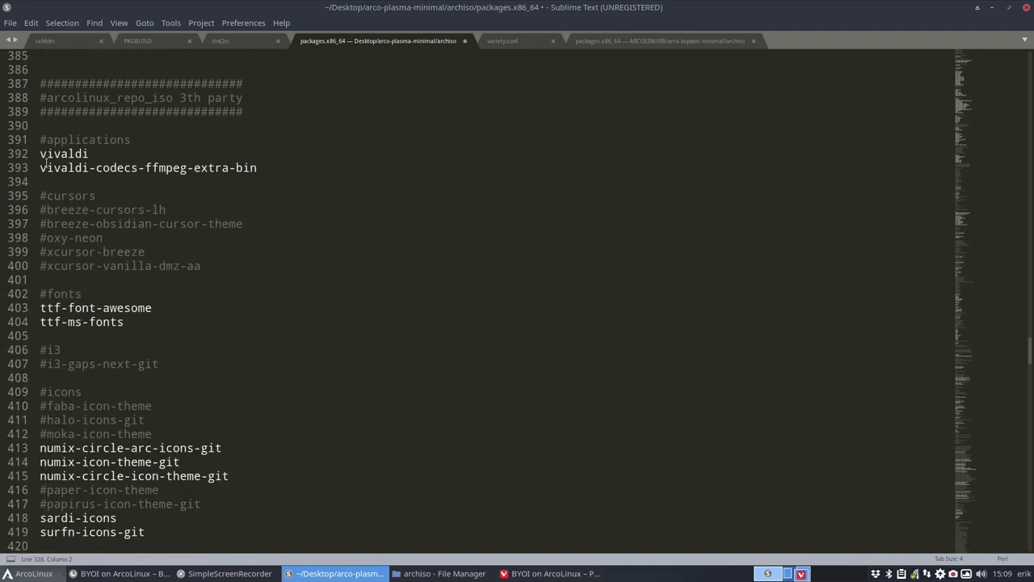
pyautogui.click(42, 155)
pyautogui.write('#')
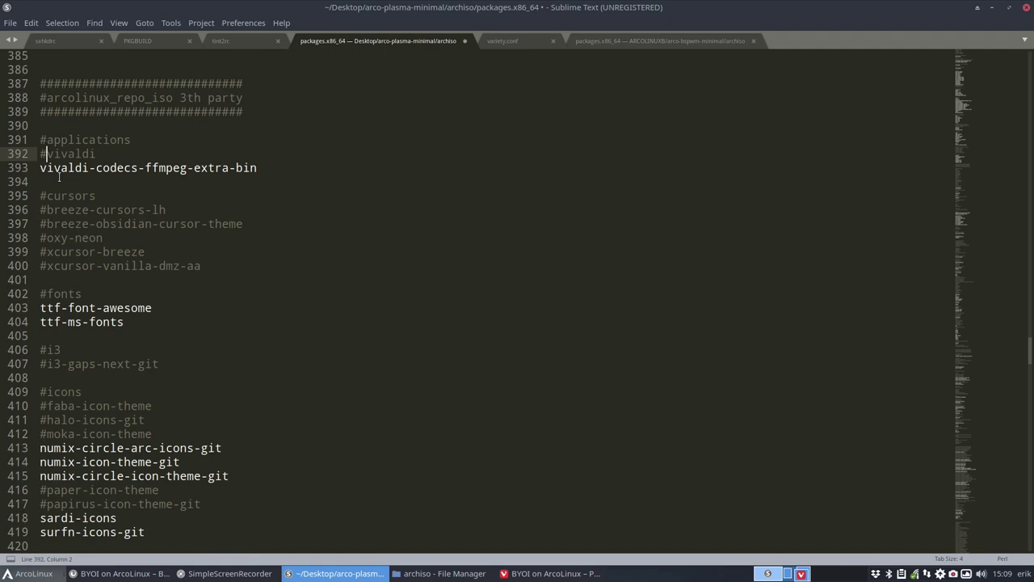
pyautogui.press('Down')
pyautogui.press('Home')
pyautogui.write('#')
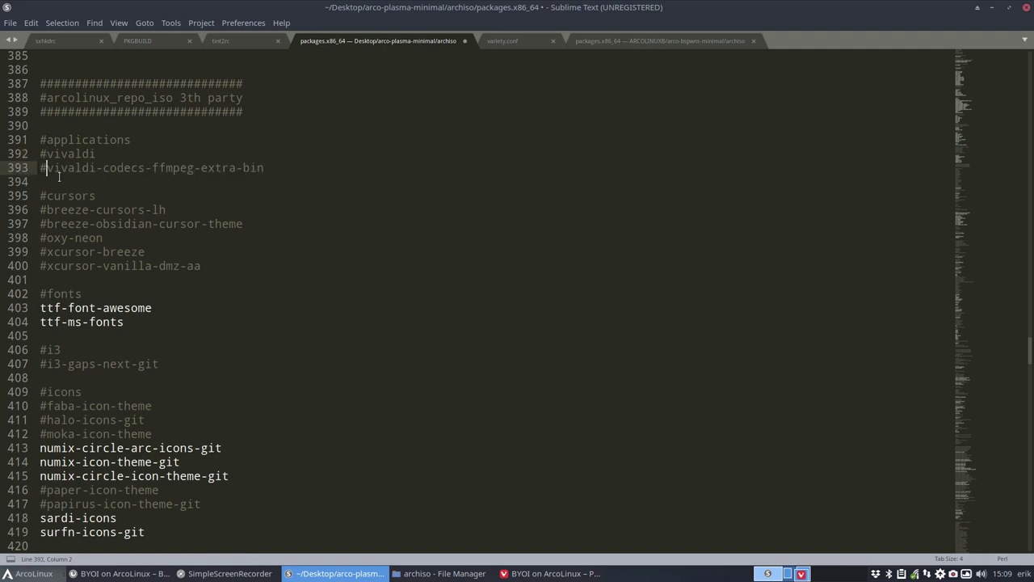
# Comment out conky-lua-archers and grub-customizer, then move to the mintstick-git line
pyautogui.scroll(-5, 73, 195)
pyautogui.scroll(-7, 73, 195)
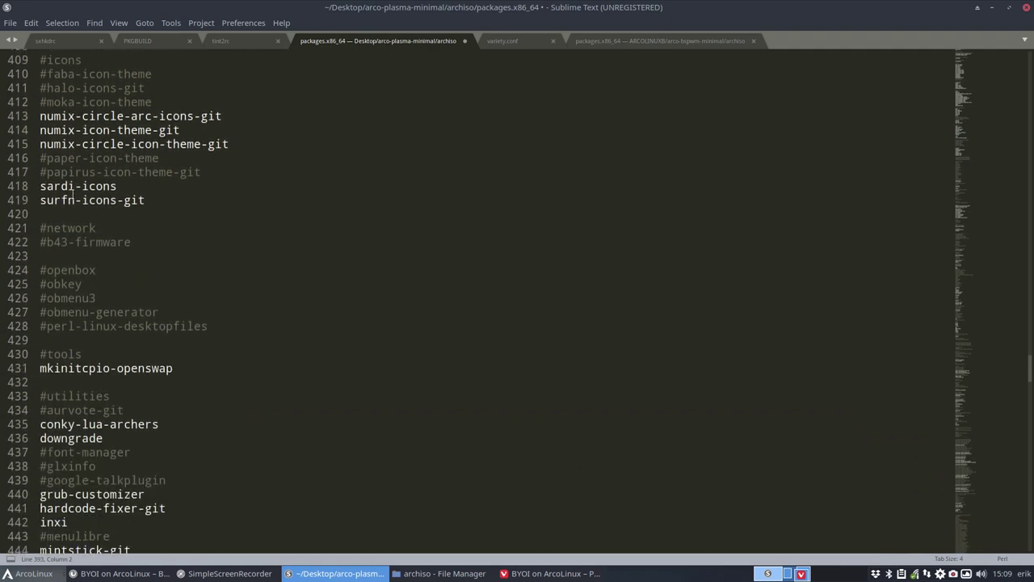
pyautogui.scroll(-4, 72, 195)
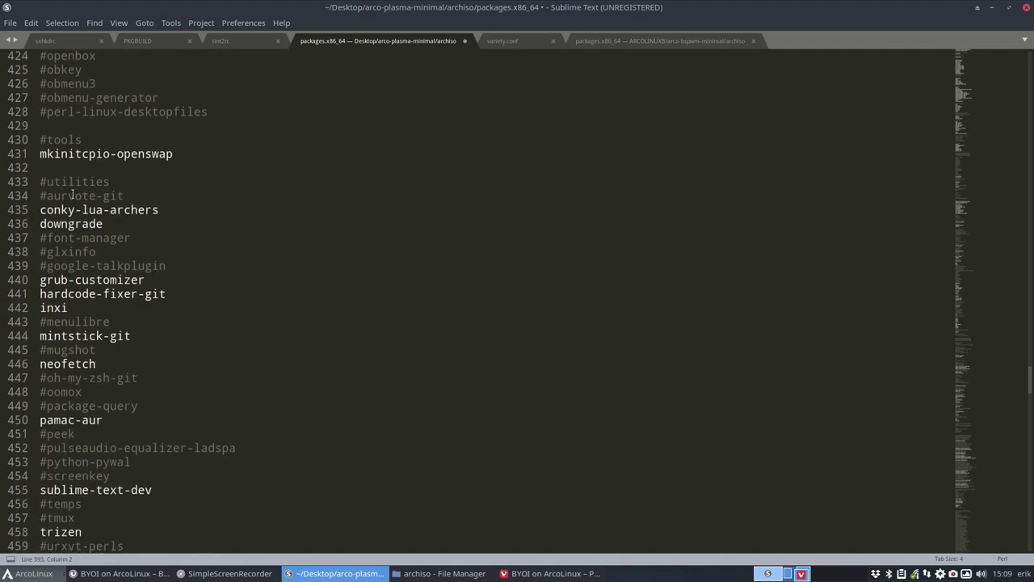
pyautogui.click(40, 84)
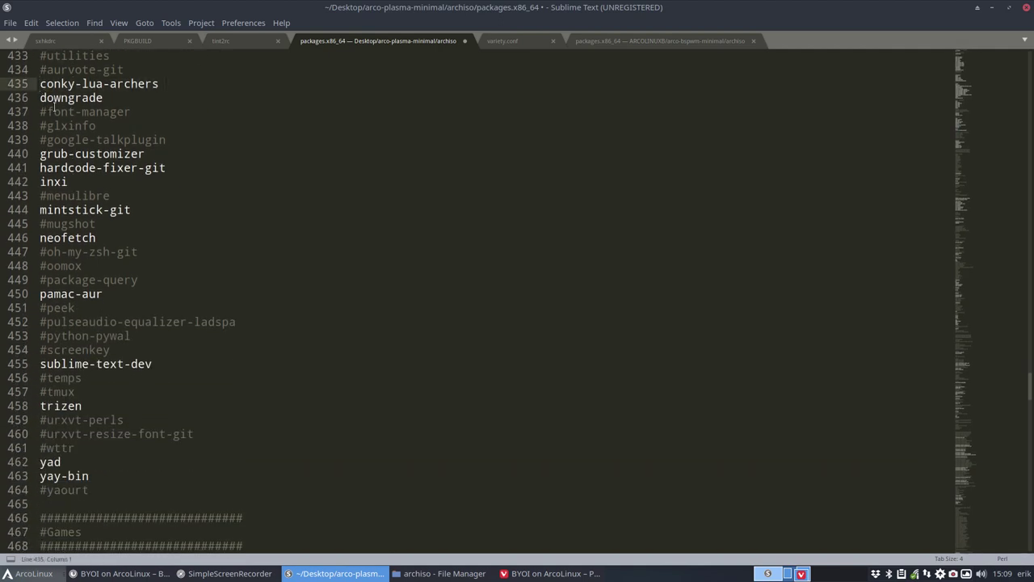
pyautogui.write('#')
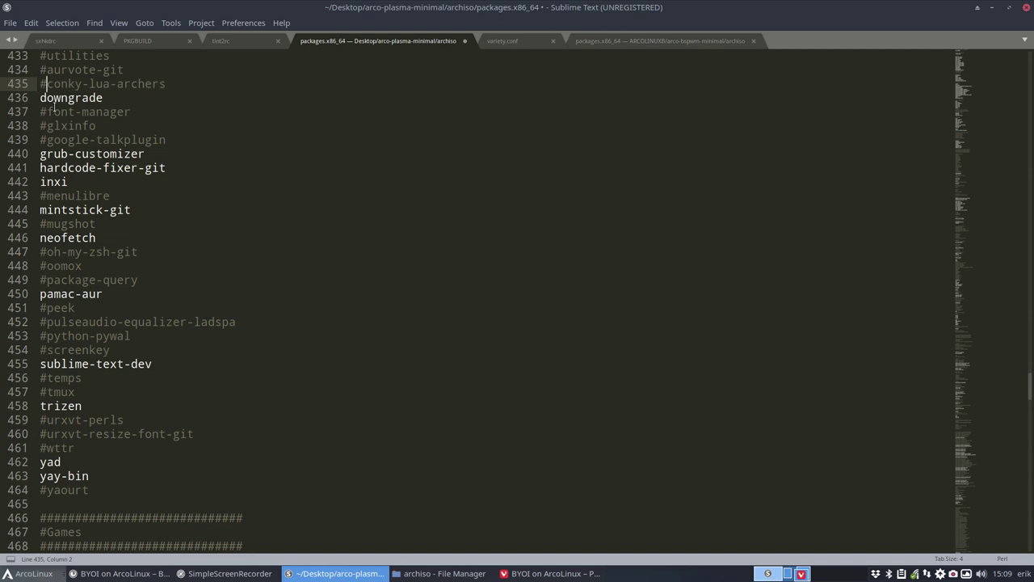
pyautogui.click(42, 154)
pyautogui.write('#')
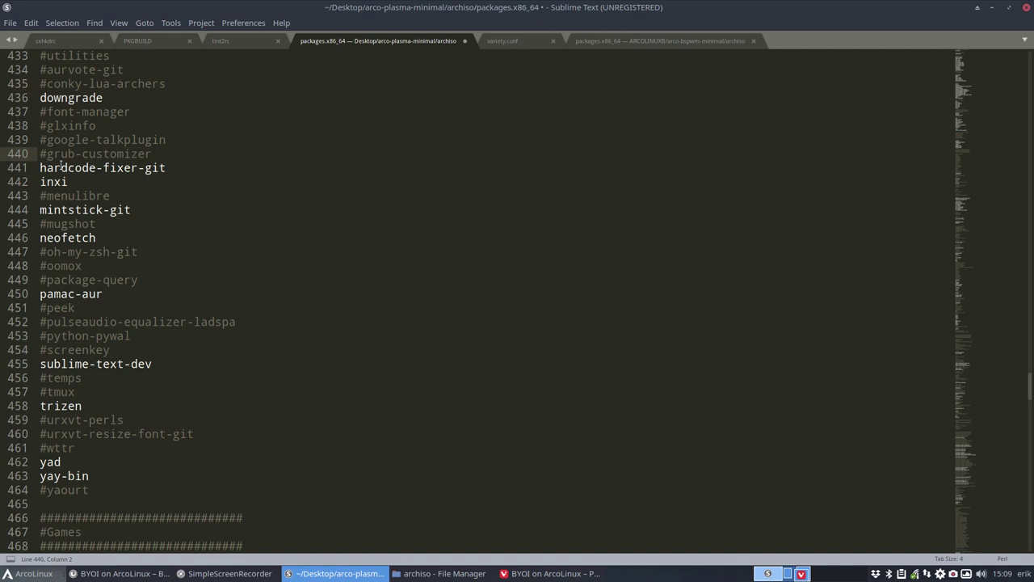
pyautogui.scroll(-1, 64, 168)
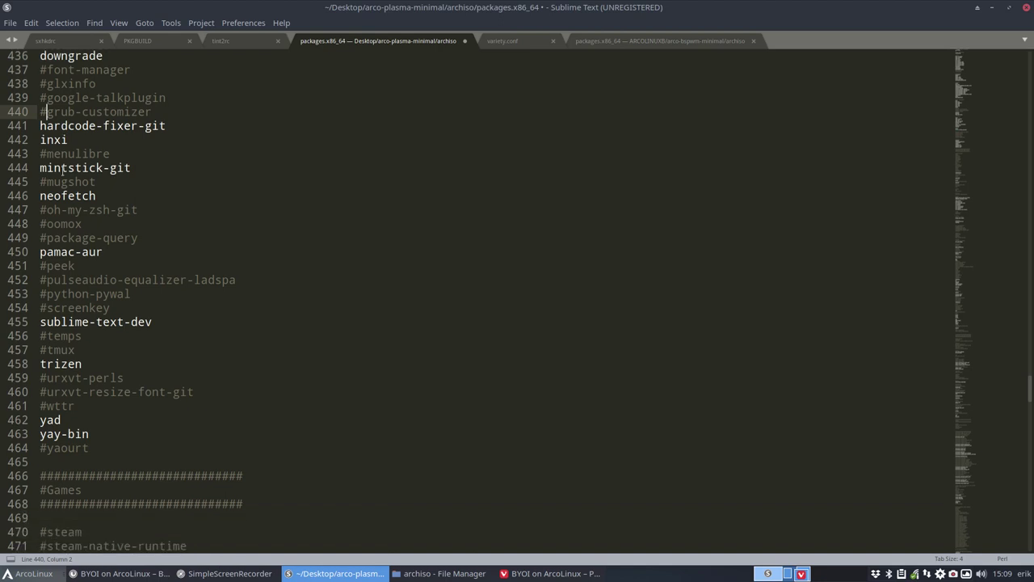
pyautogui.click(40, 167)
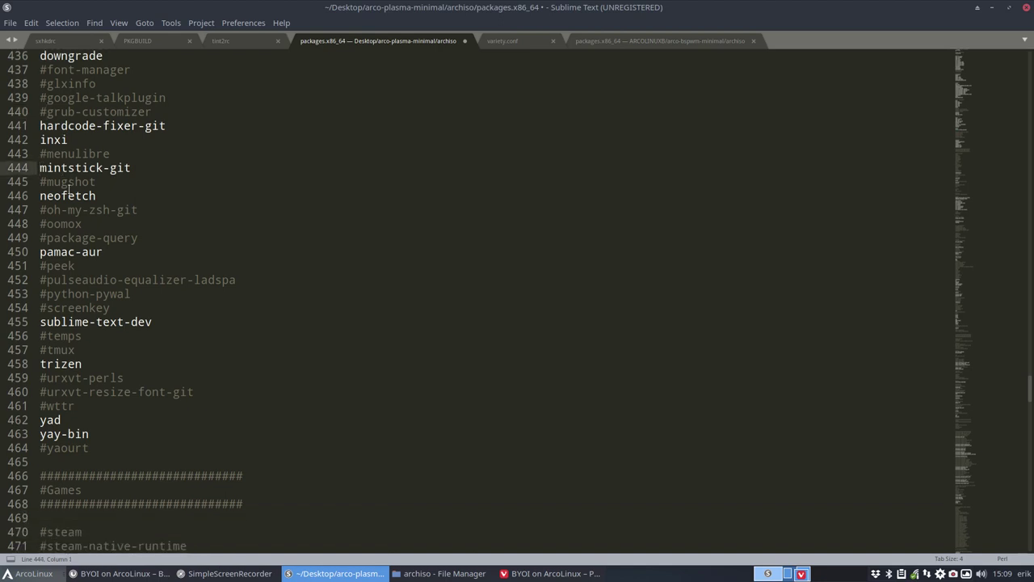
# Comment out arcolinux-conky-collection-git with a leading #
pyautogui.scroll(-2, 64, 207)
pyautogui.scroll(-2, 65, 209)
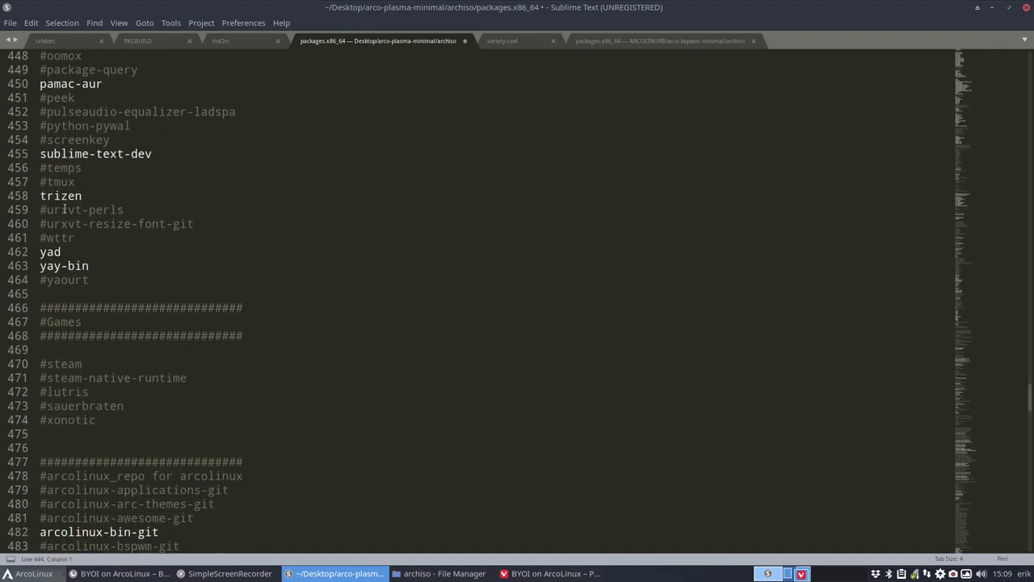
pyautogui.click(68, 154)
pyautogui.scroll(-3, 60, 202)
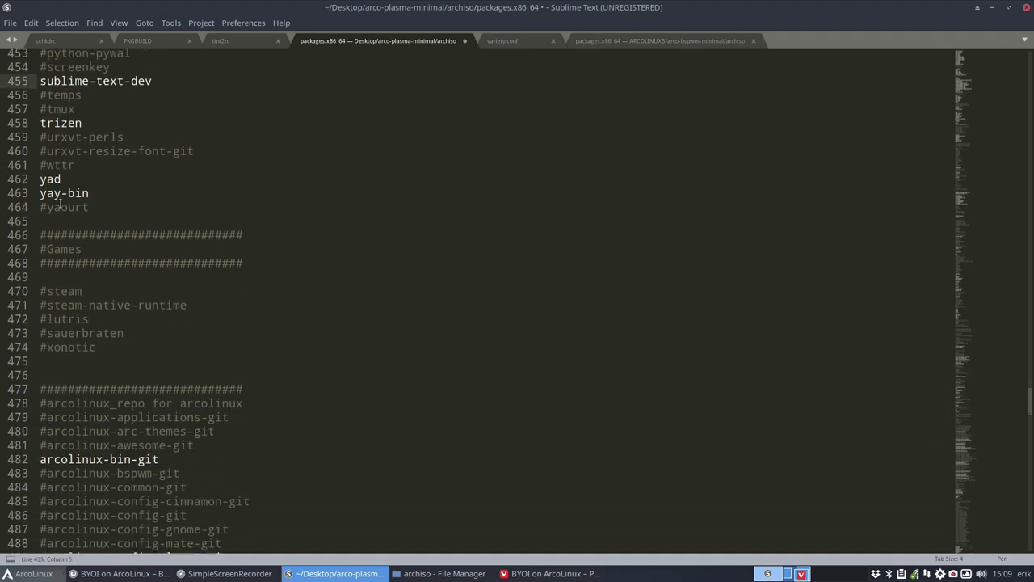
pyautogui.scroll(-7, 60, 202)
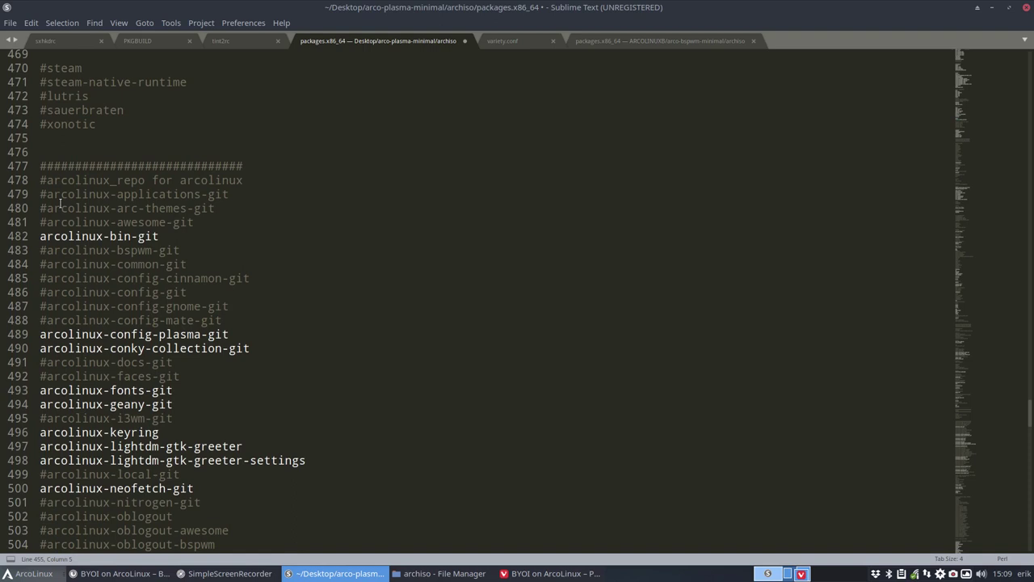
pyautogui.scroll(-1, 61, 202)
pyautogui.click(41, 183)
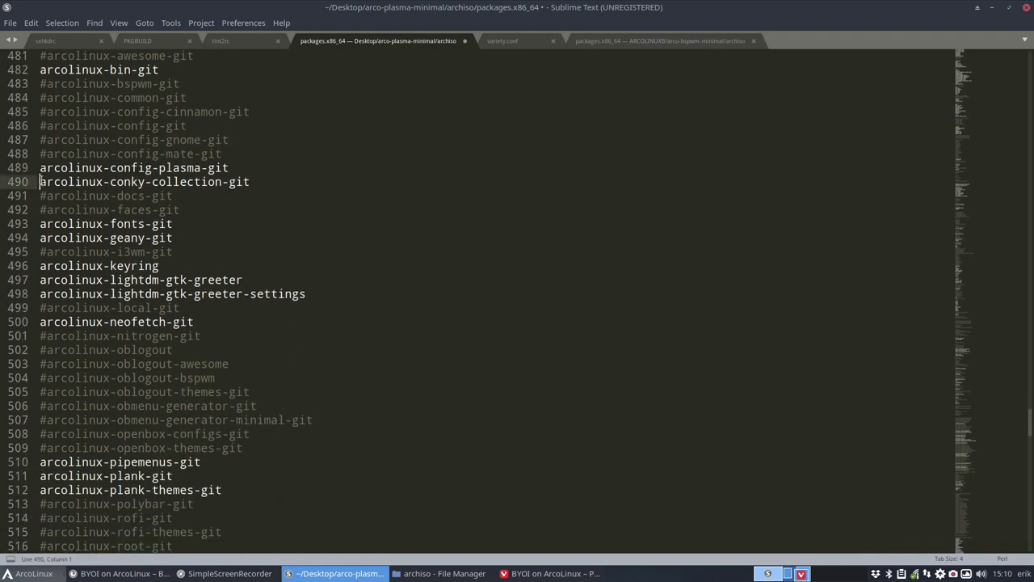
pyautogui.write('#')
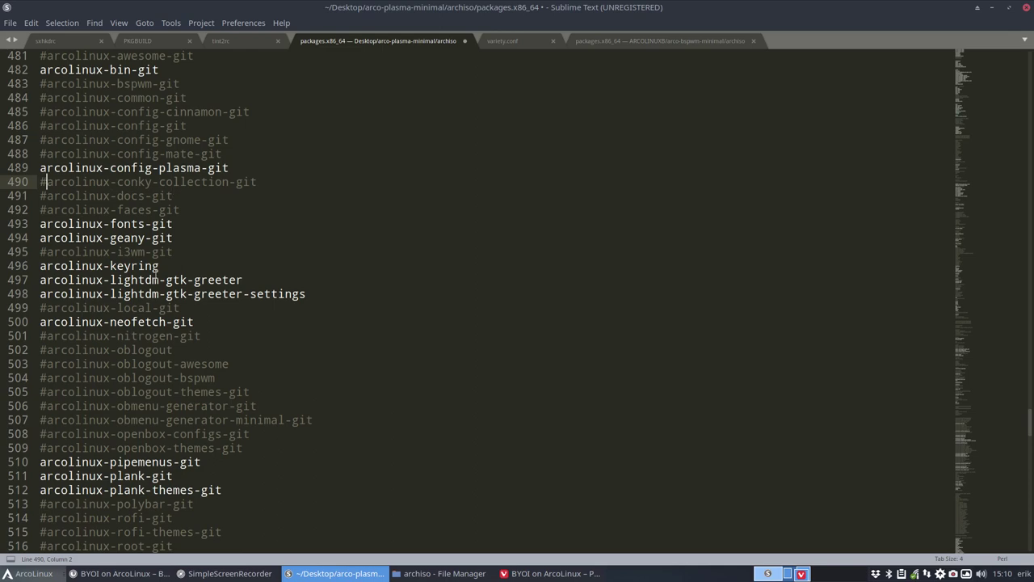
# Review the rest of the list, including the commented kdegames-meta line, and save packages.x86_64
pyautogui.scroll(-17, 156, 274)
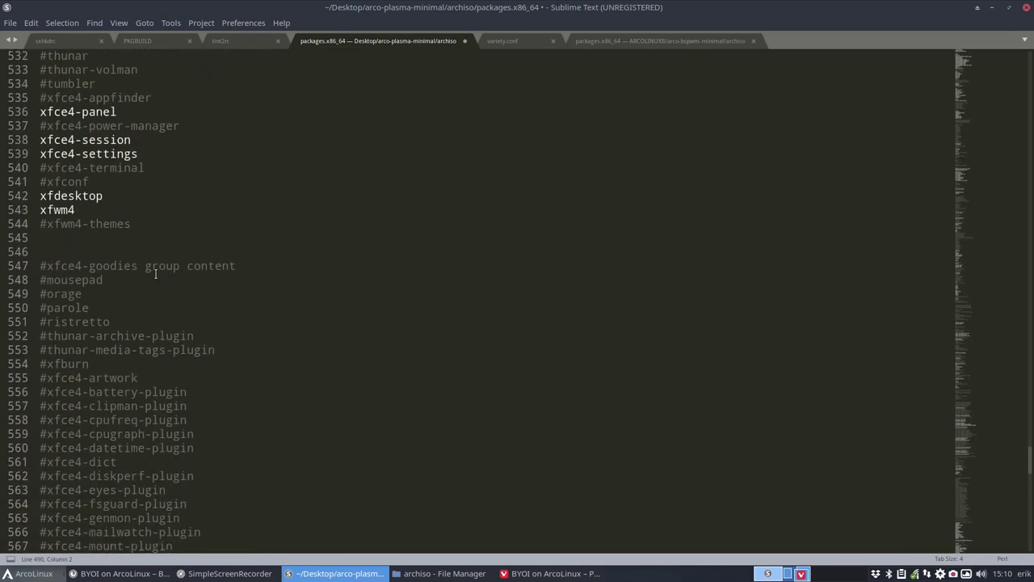
pyautogui.scroll(-15, 156, 274)
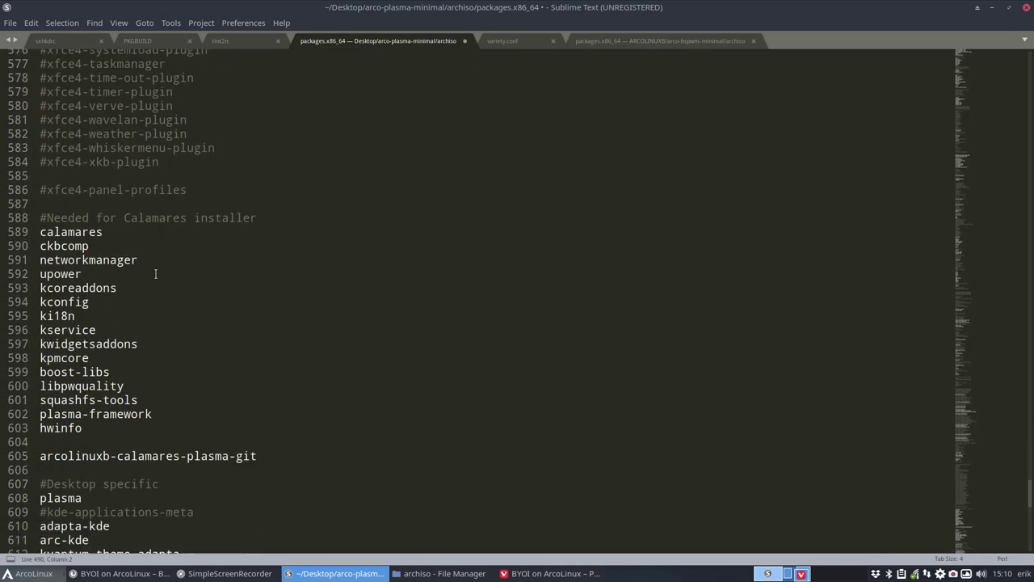
pyautogui.scroll(-9, 156, 274)
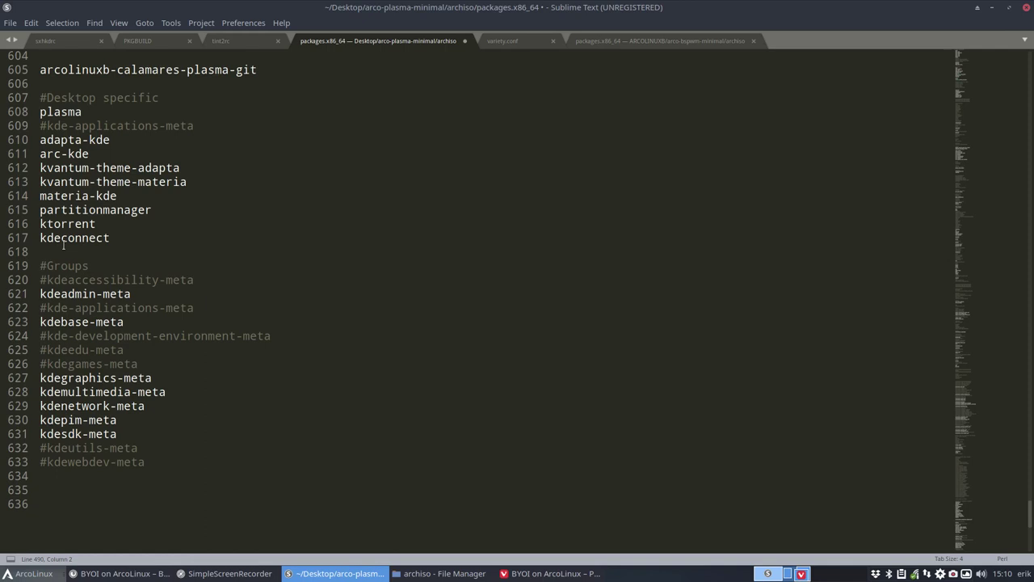
pyautogui.scroll(-4, 63, 244)
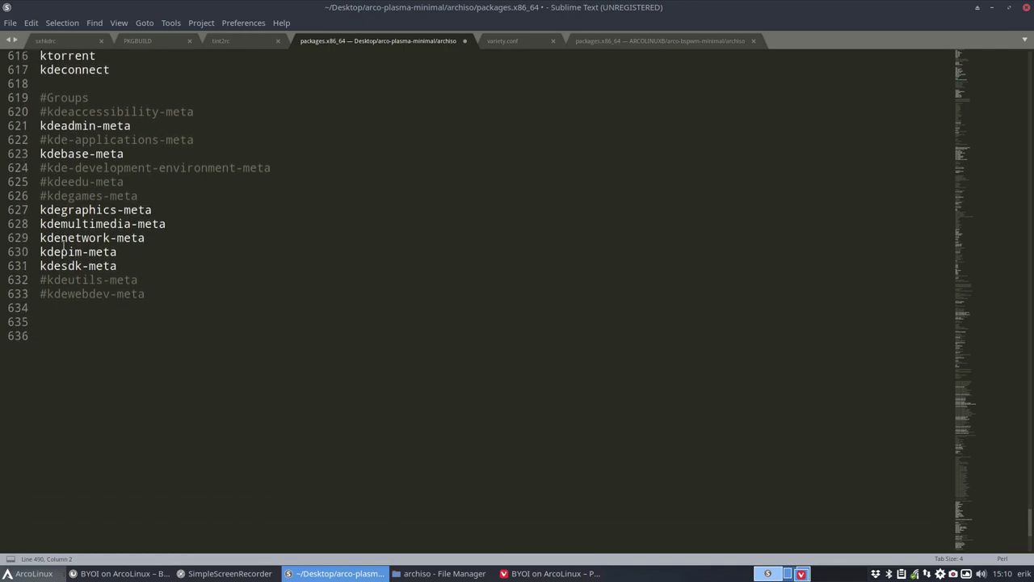
pyautogui.click(46, 196)
pyautogui.scroll(5, 55, 218)
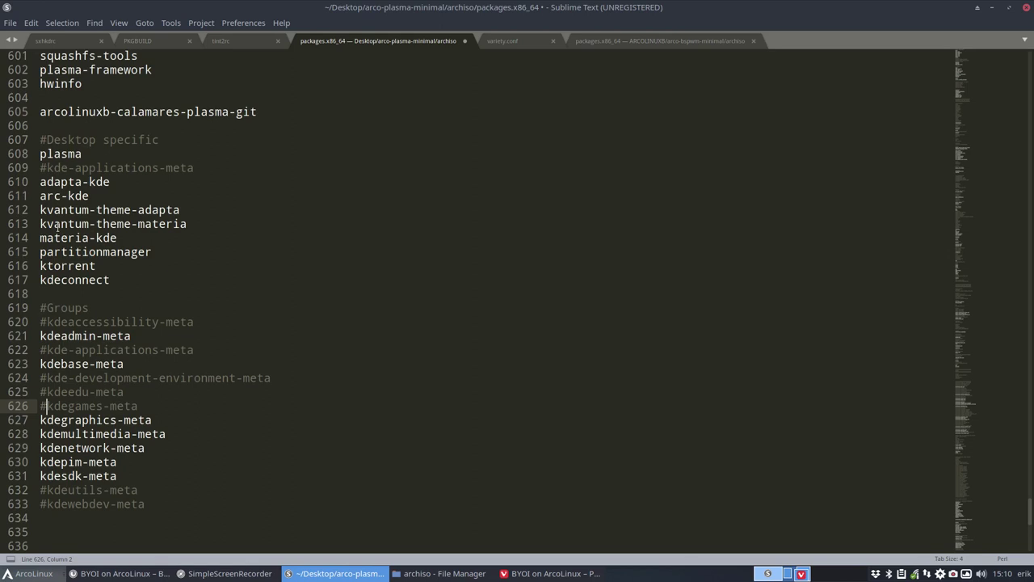
pyautogui.hotkey('ctrl', 's')
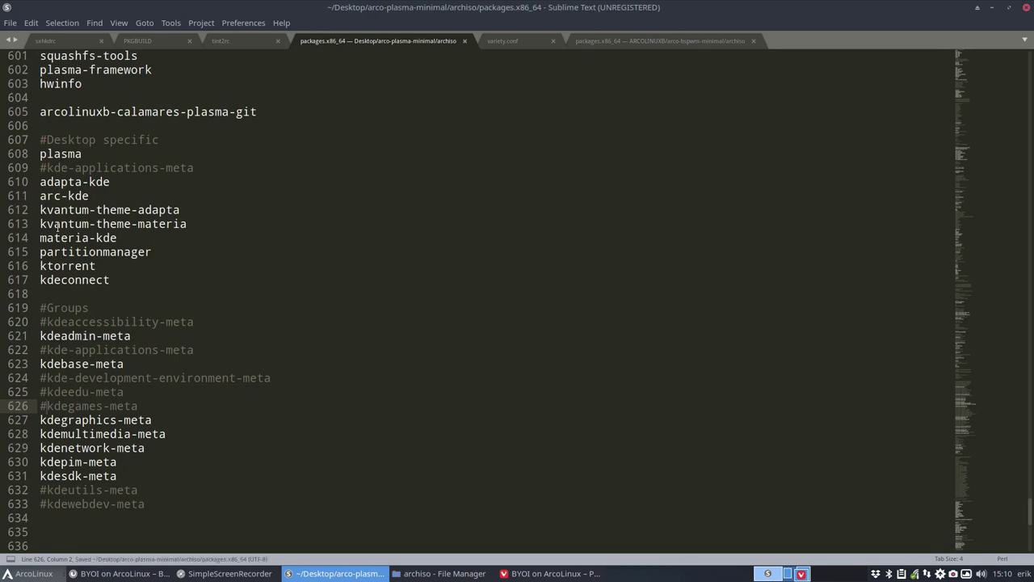
# Close Sublime Text and browse to arco-plasma-minimal's installation-scripts folder
pyautogui.click(1026, 7)
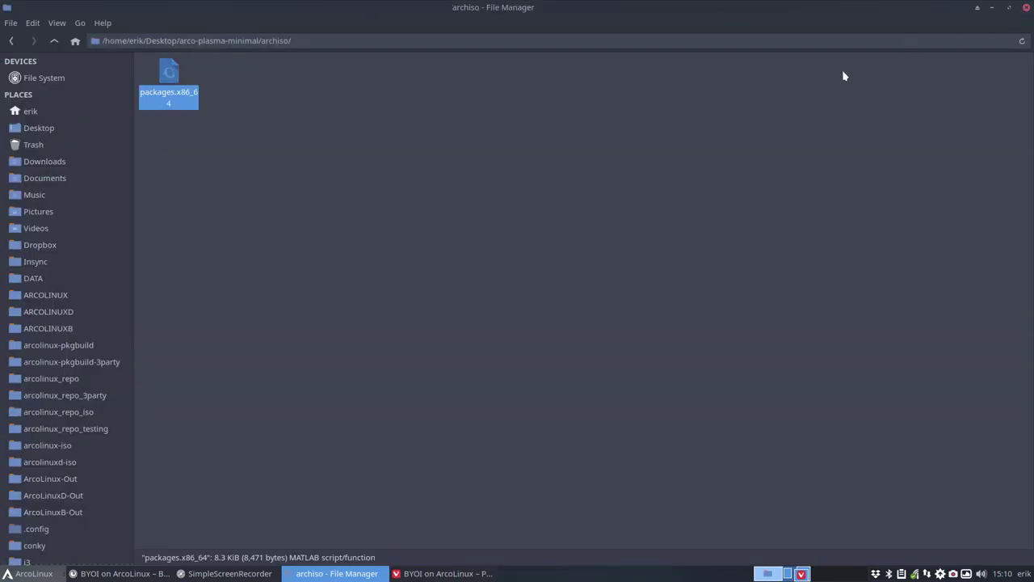
pyautogui.click(54, 43)
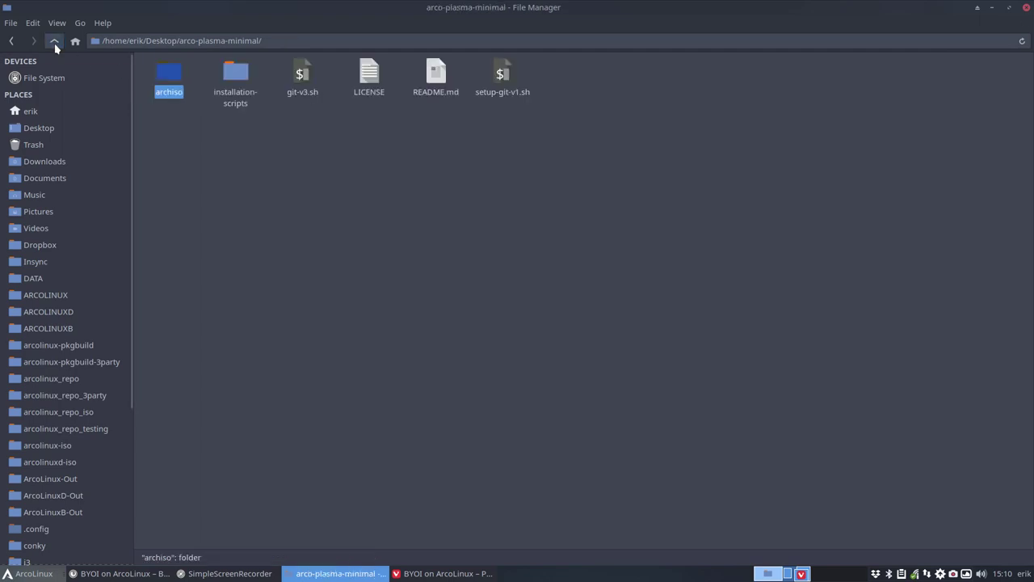
pyautogui.doubleClick(237, 78)
pyautogui.doubleClick(232, 12)
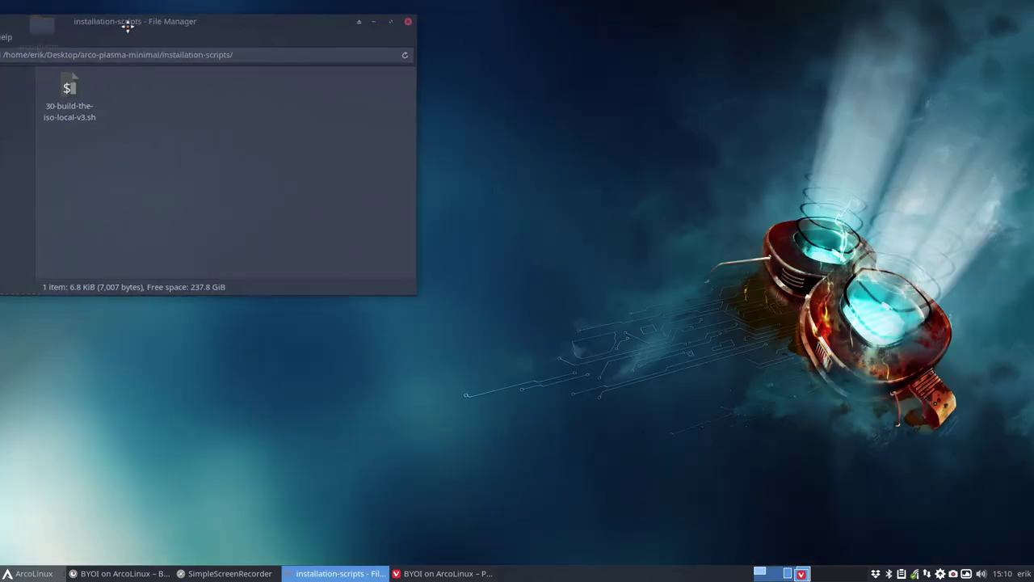
# Open a terminal in installation-scripts and snap it to the right half of the screen
pyautogui.rightClick(278, 95)
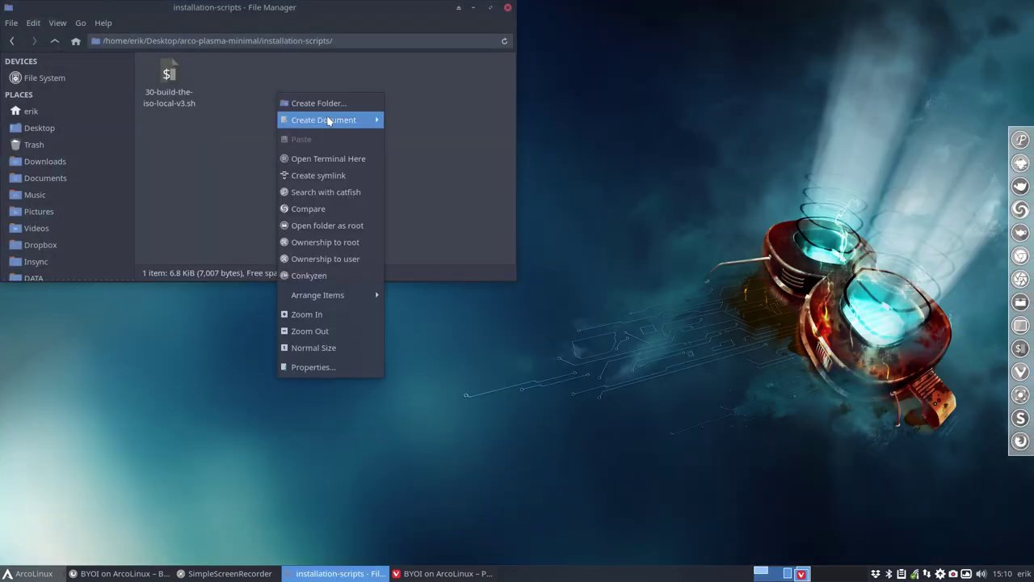
pyautogui.click(353, 158)
pyautogui.moveTo(766, 13); pyautogui.dragTo(1031, 168)
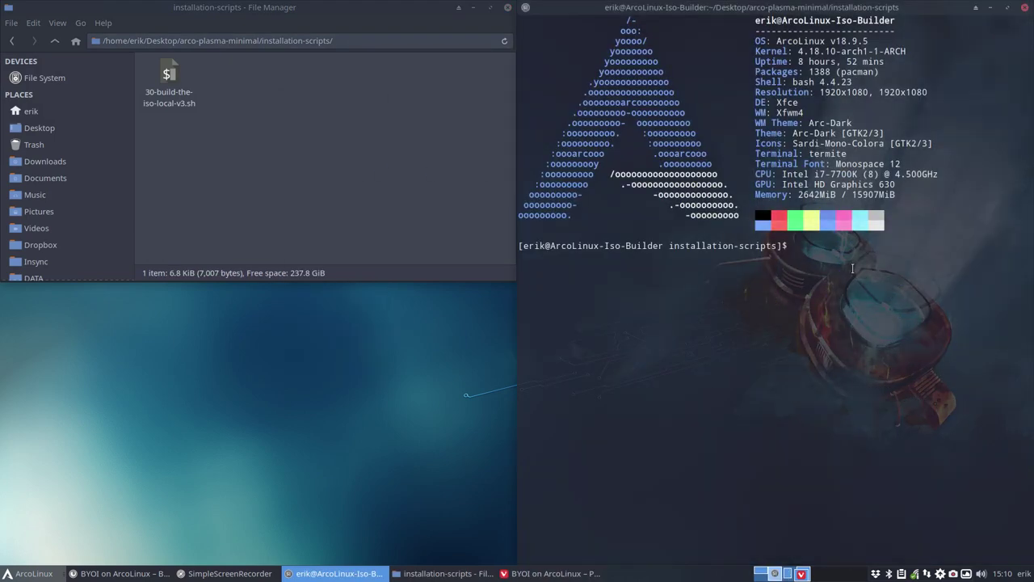
# Run ./30-build-the-iso-local-v3.sh and supply the sudo password to build the ISO
pyautogui.write('./3')
pyautogui.press('Tab')
pyautogui.press('Return')
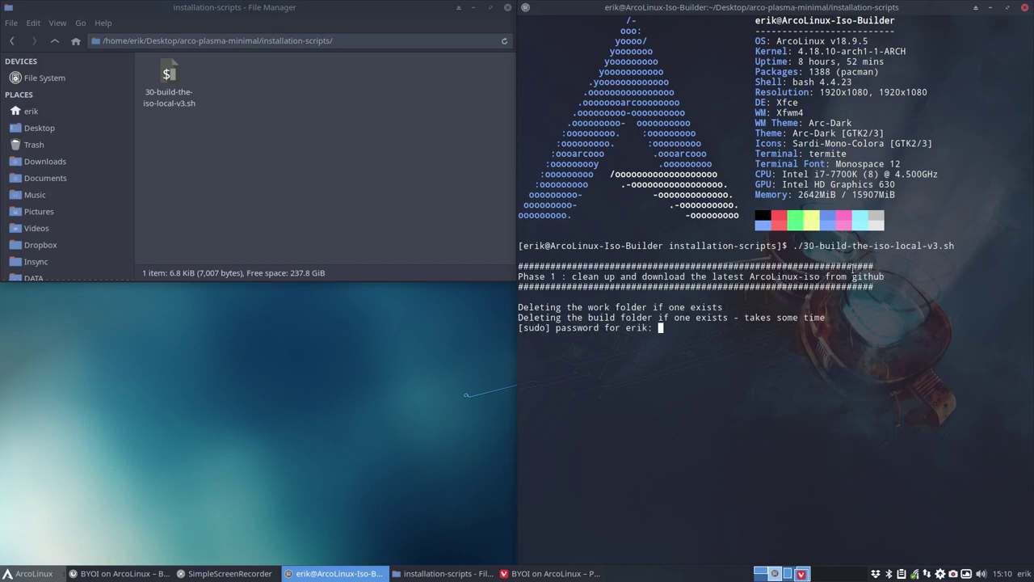
pyautogui.press('Return')
pyautogui.press('Return')
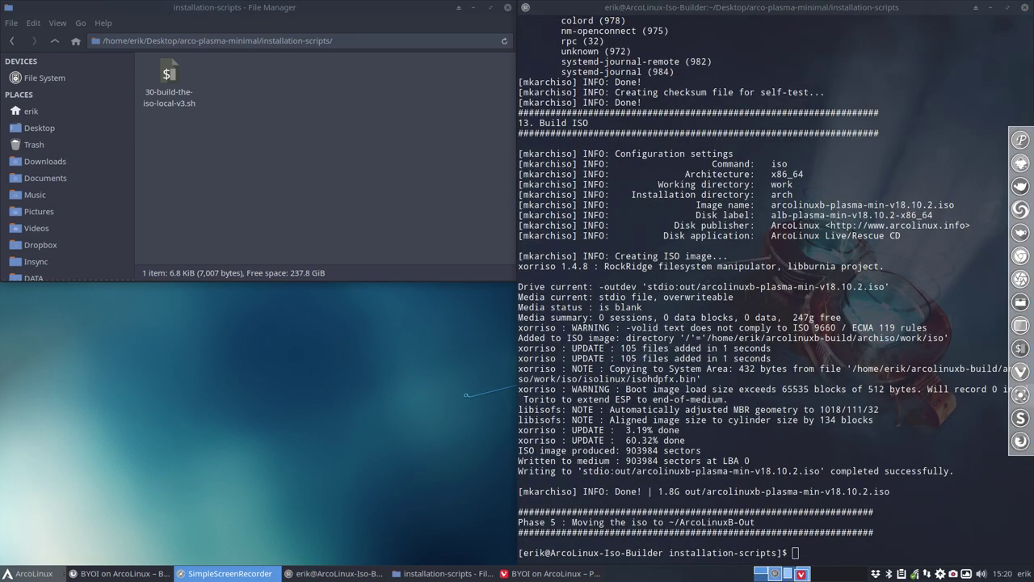
# Mark the 1.8G size, then list ArcoLinuxB-Out in detail view showing the 1.7 GiB plasma-min ISO
pyautogui.moveTo(658, 492); pyautogui.dragTo(683, 492)
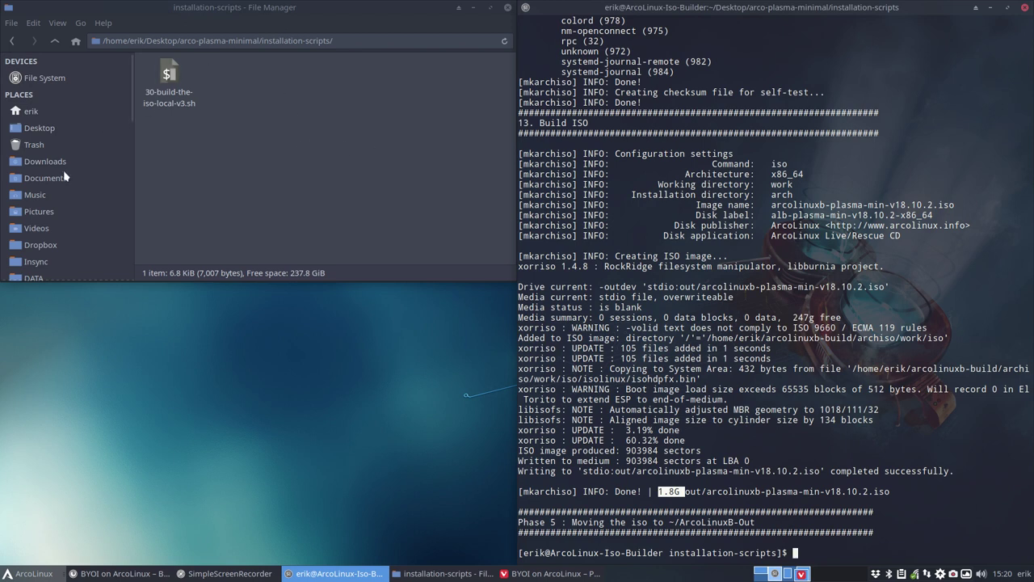
pyautogui.scroll(-3, 63, 182)
pyautogui.scroll(-5, 63, 191)
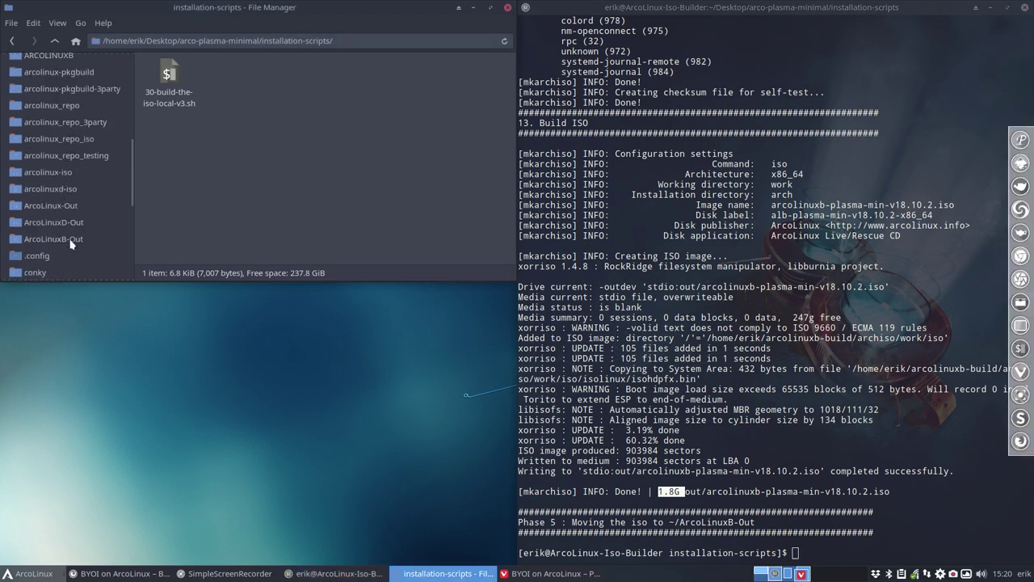
pyautogui.click(70, 244)
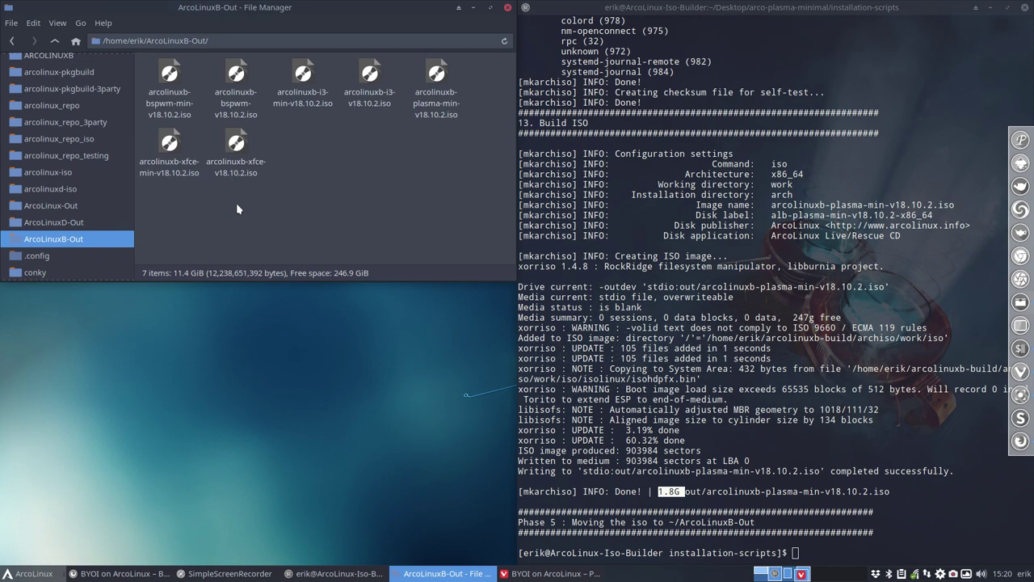
pyautogui.hotkey('ctrl', '2')
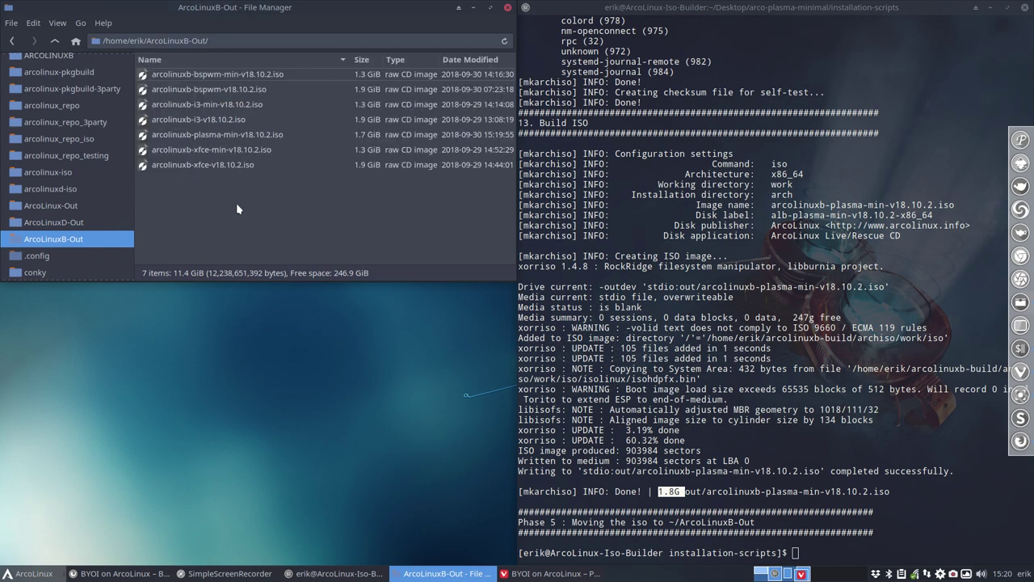
pyautogui.click(231, 137)
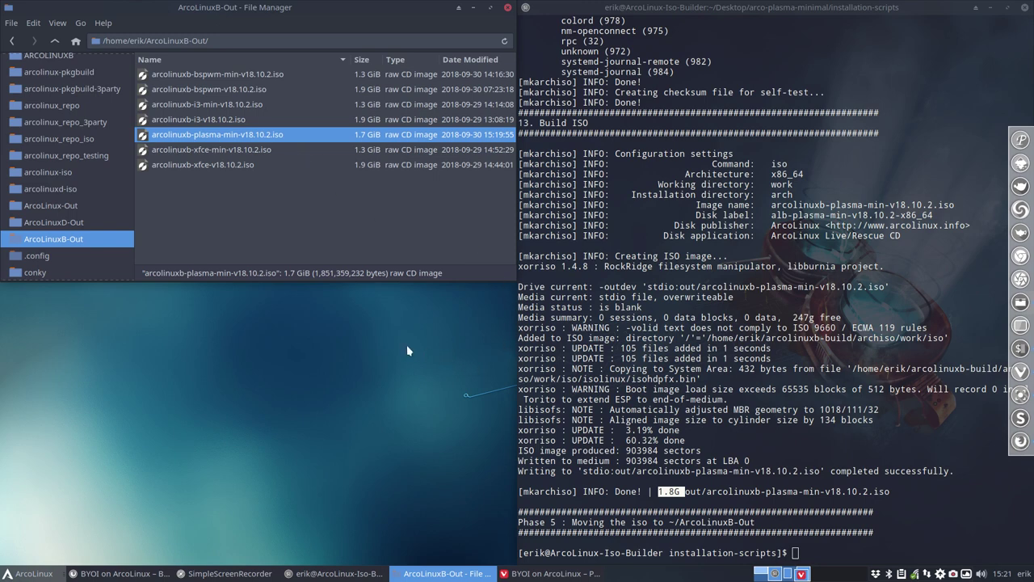
pyautogui.click(340, 403)
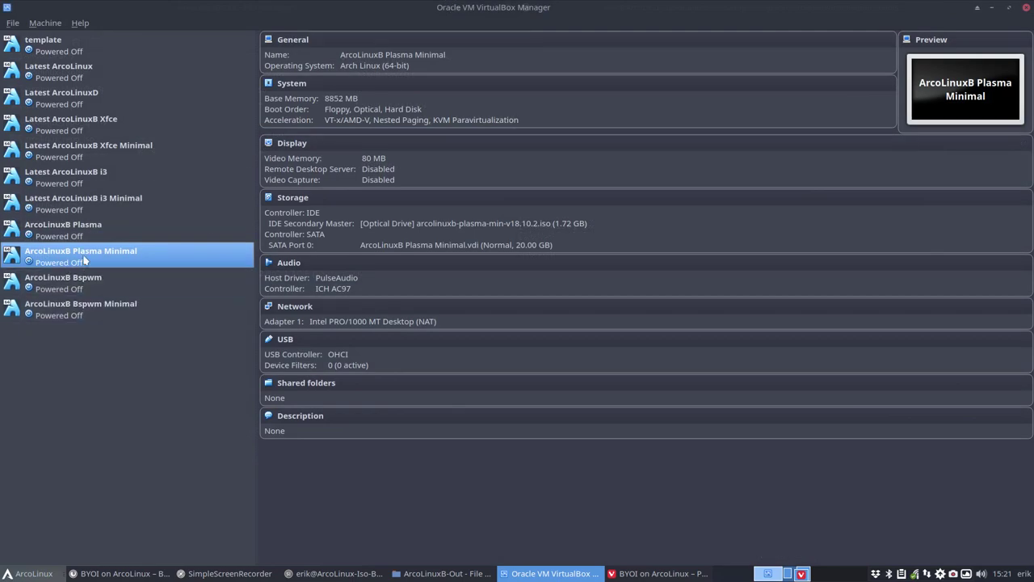
# Load arcolinuxb-plasma-min-v18.10.2.iso into the optical drive, then start the VM in a maximized window
pyautogui.click(418, 224)
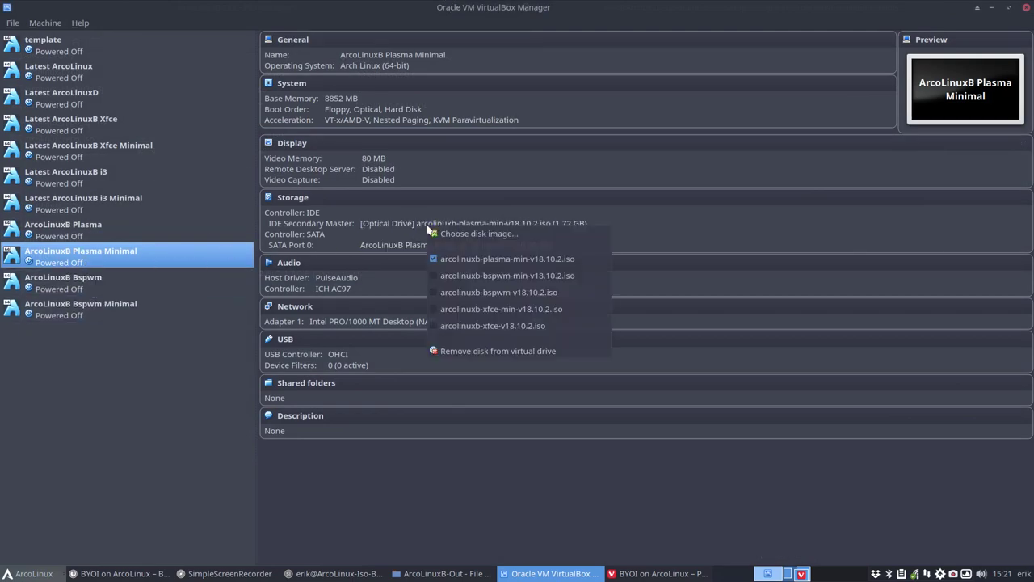
pyautogui.click(473, 233)
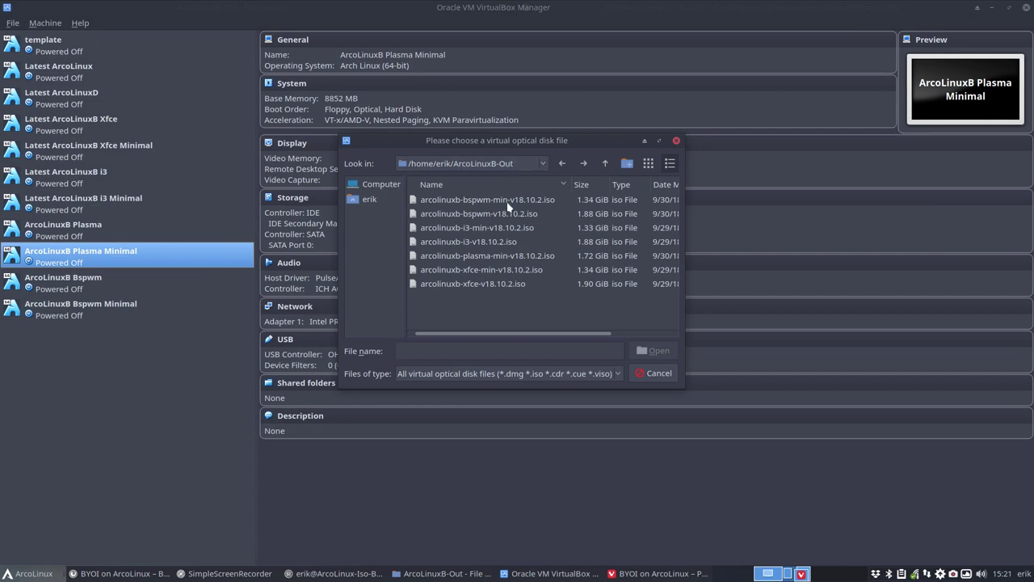
pyautogui.click(505, 257)
pyautogui.moveTo(583, 333); pyautogui.dragTo(643, 333)
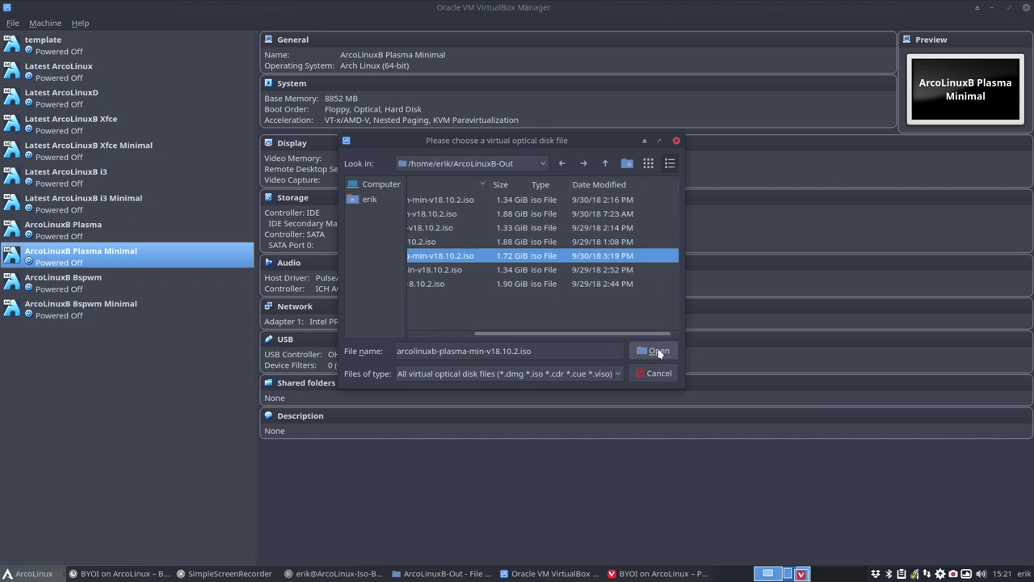
pyautogui.click(658, 350)
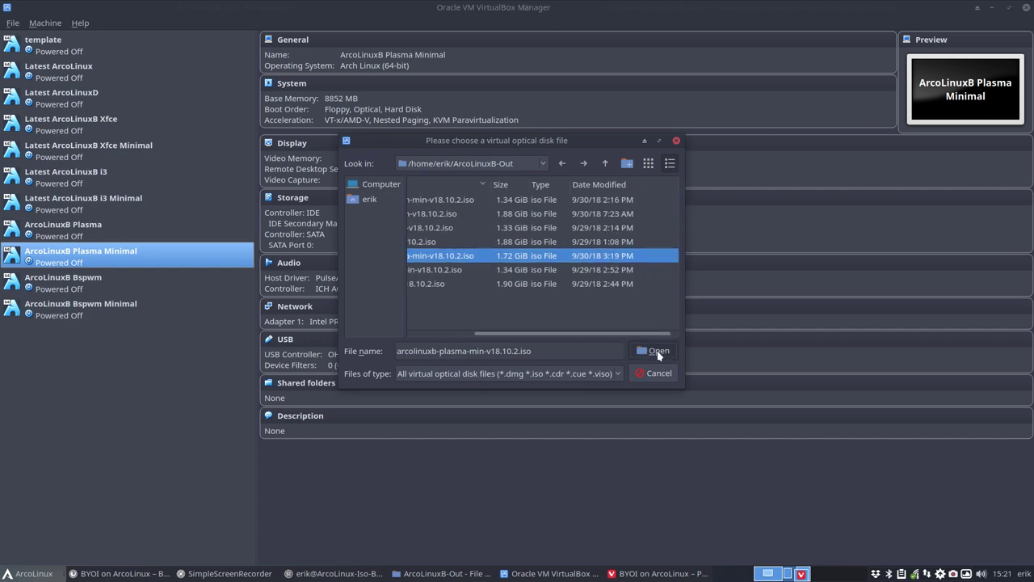
pyautogui.doubleClick(172, 262)
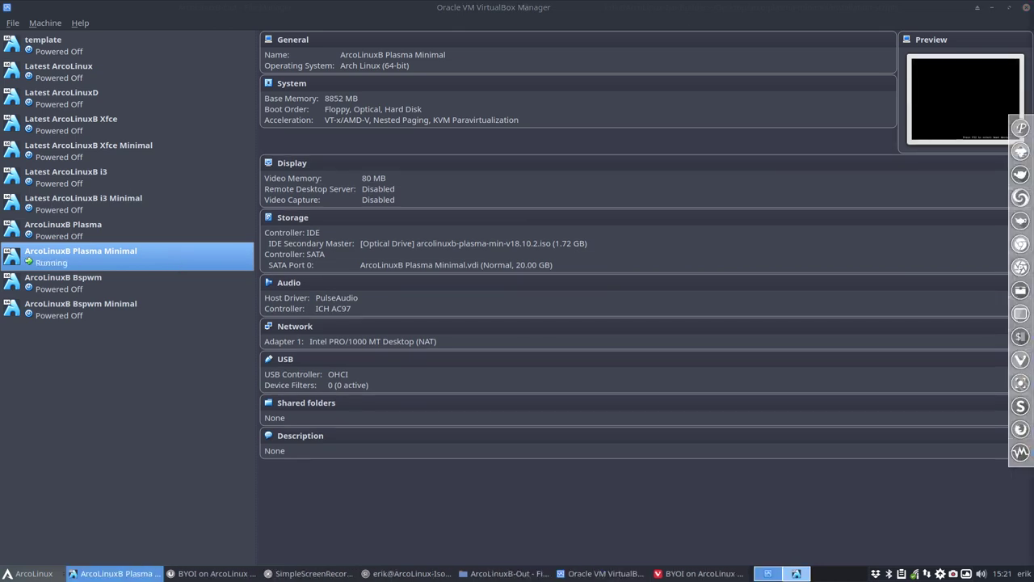
pyautogui.moveTo(521, 85); pyautogui.dragTo(490, 7)
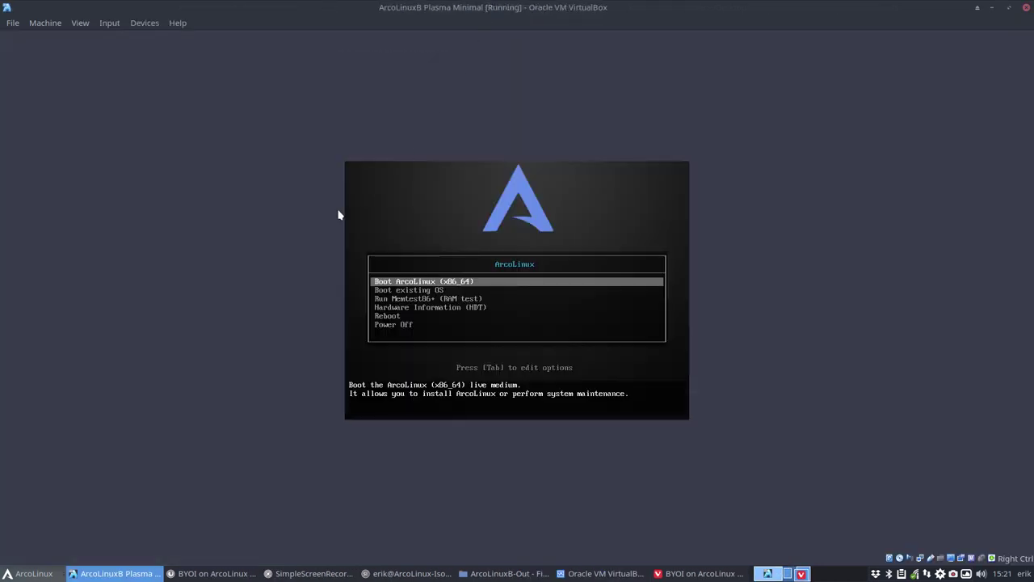
# Boot ArcoLinux (x86_64), then move the installer to the Location page and back to Welcome
pyautogui.press('Return')
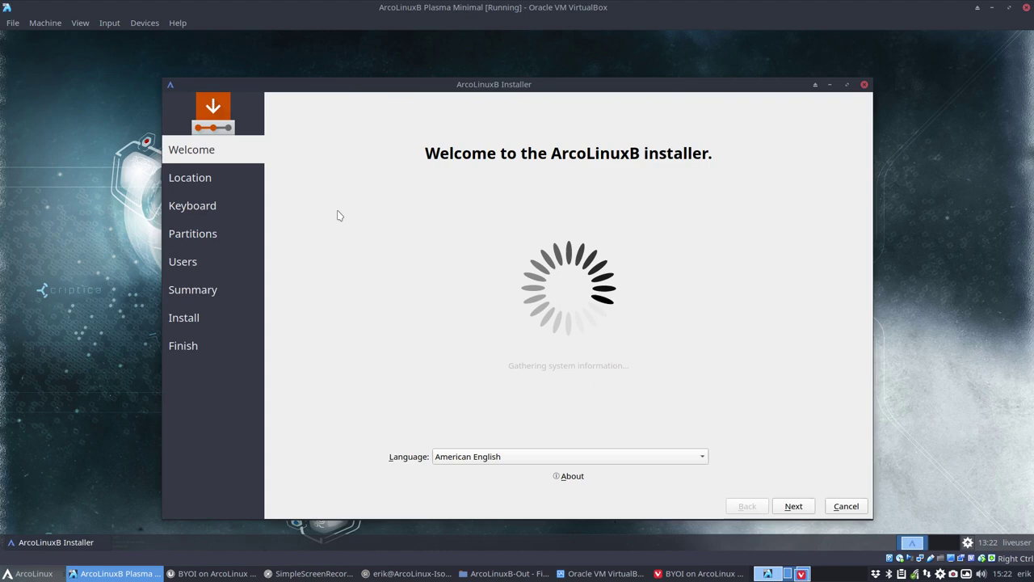
pyautogui.click(807, 510)
pyautogui.click(747, 507)
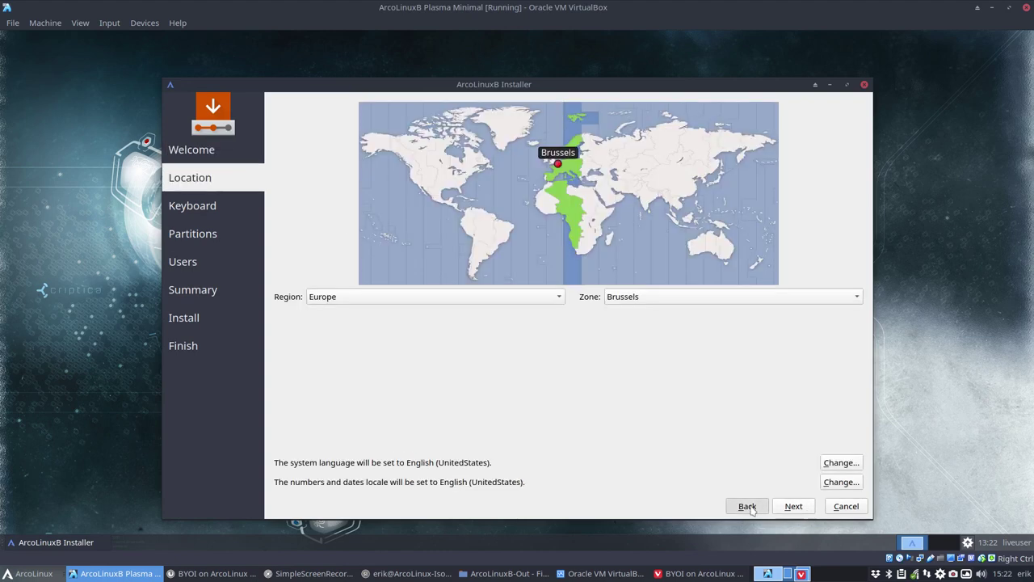